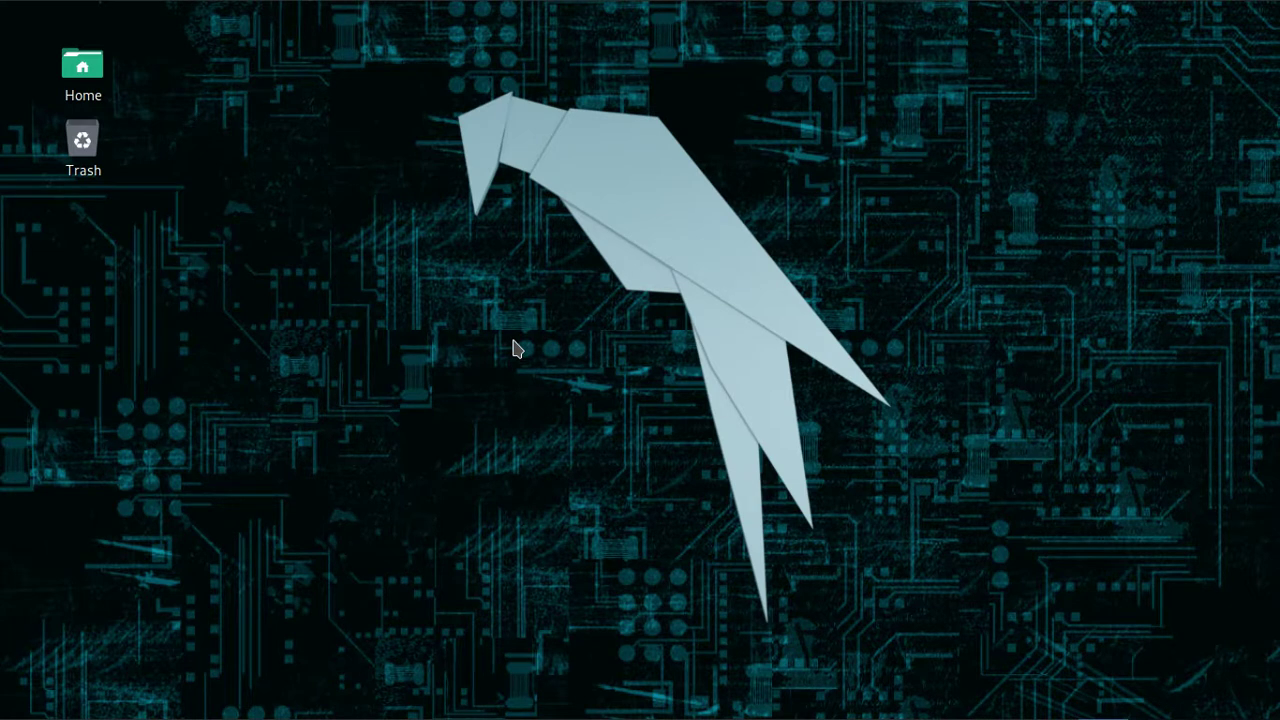
- Open a terminal, switch to the superuser with su by entering the root password, and clear the output
key("ctrl+alt+t")
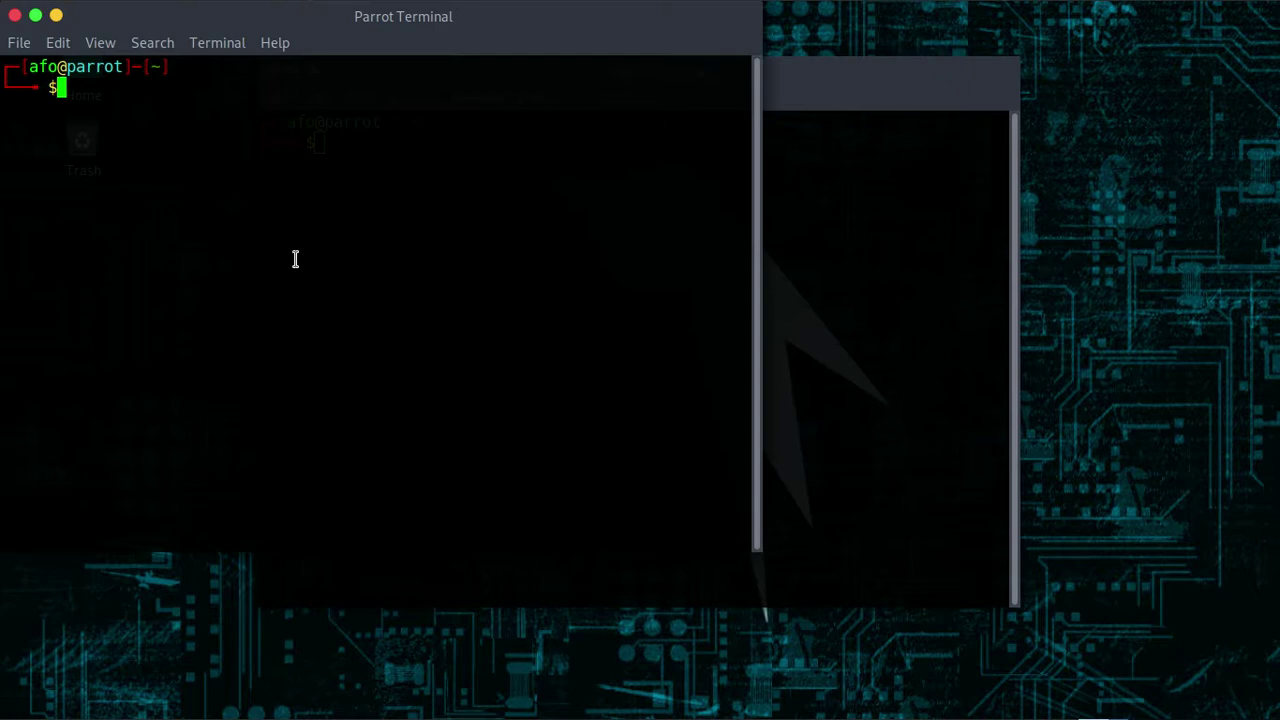
left_click_drag(240, 23, 540, 165)
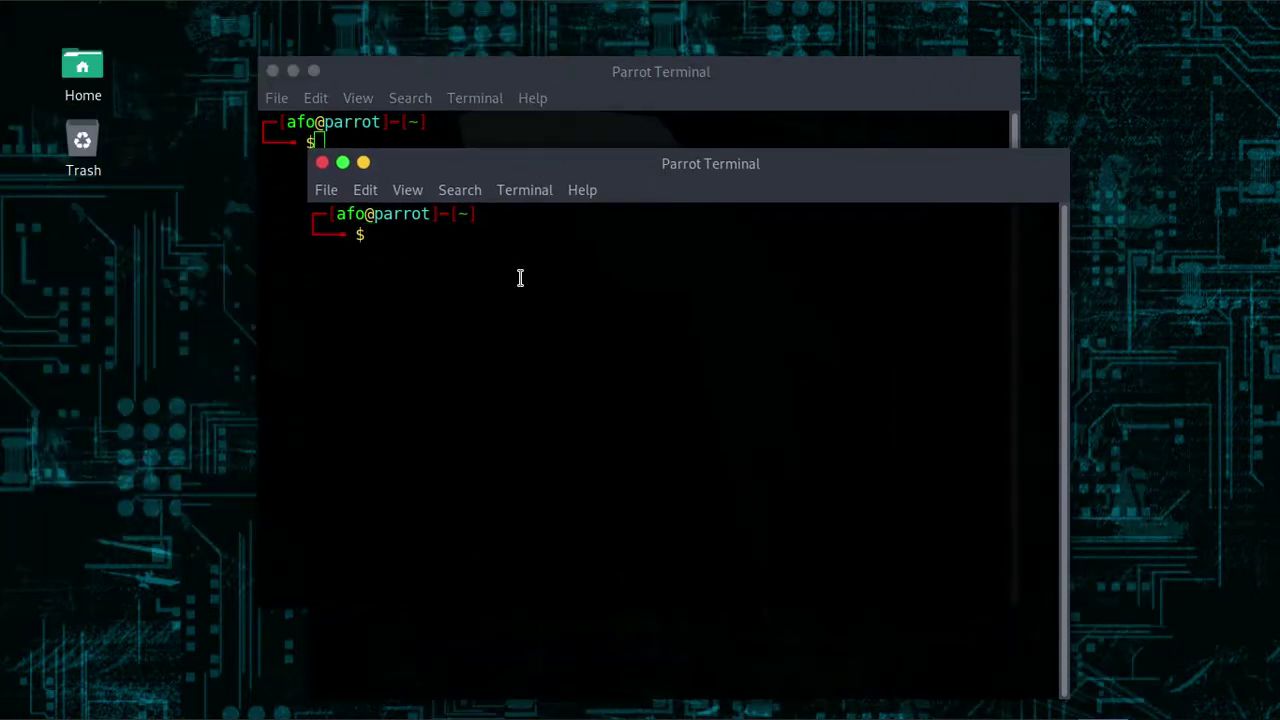
type("su")
key("Return")
key("Return")
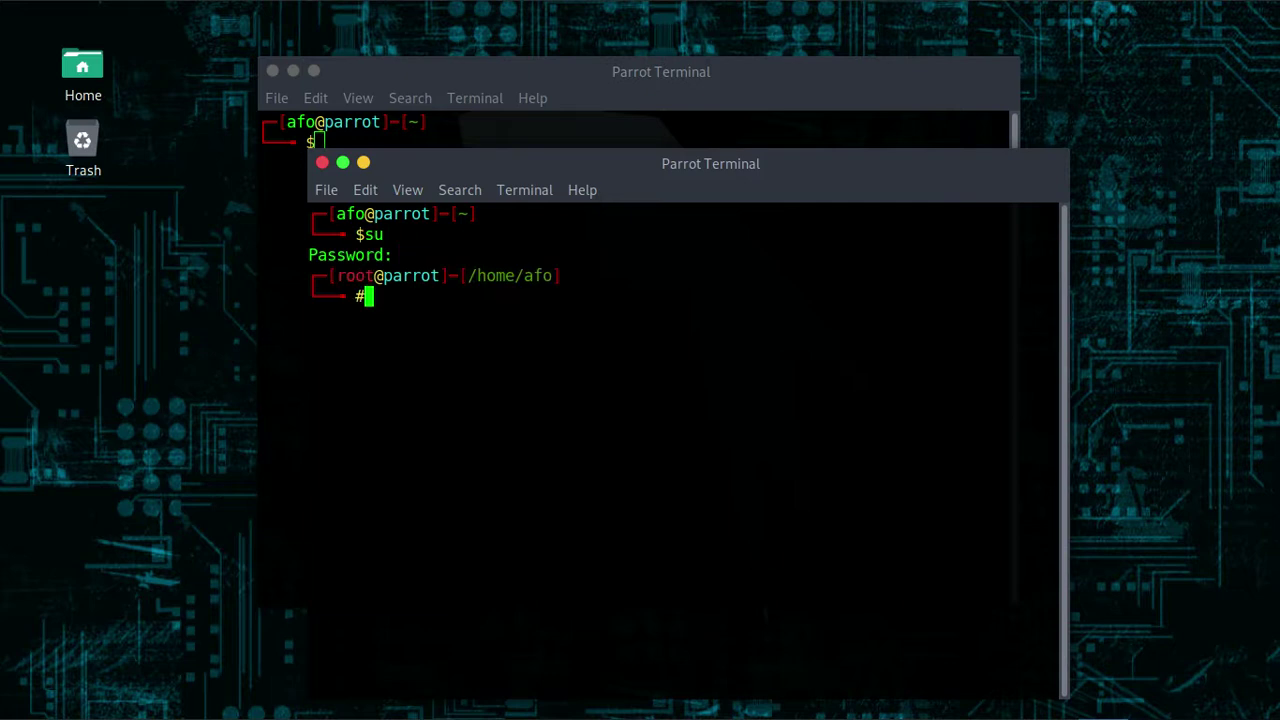
type("clear")
key("Return")
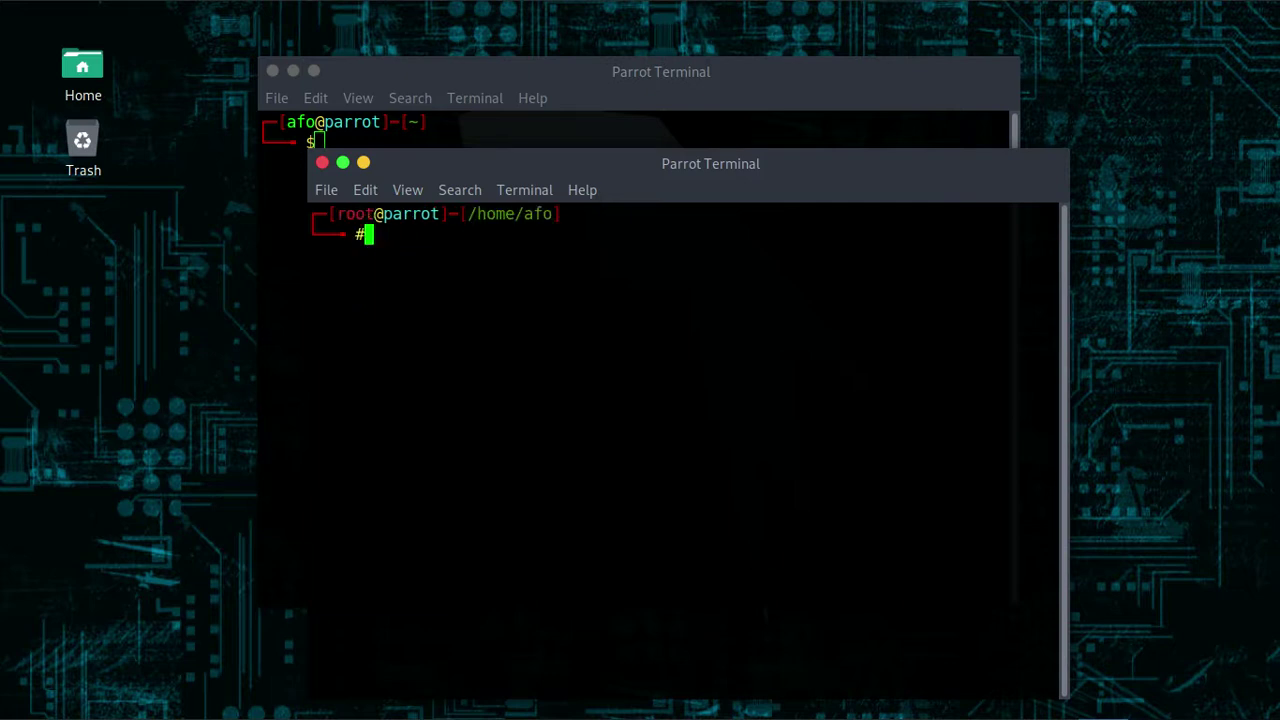
- Close the unused second terminal window and reposition the root terminal on the desktop
left_click(274, 73)
left_click(273, 72)
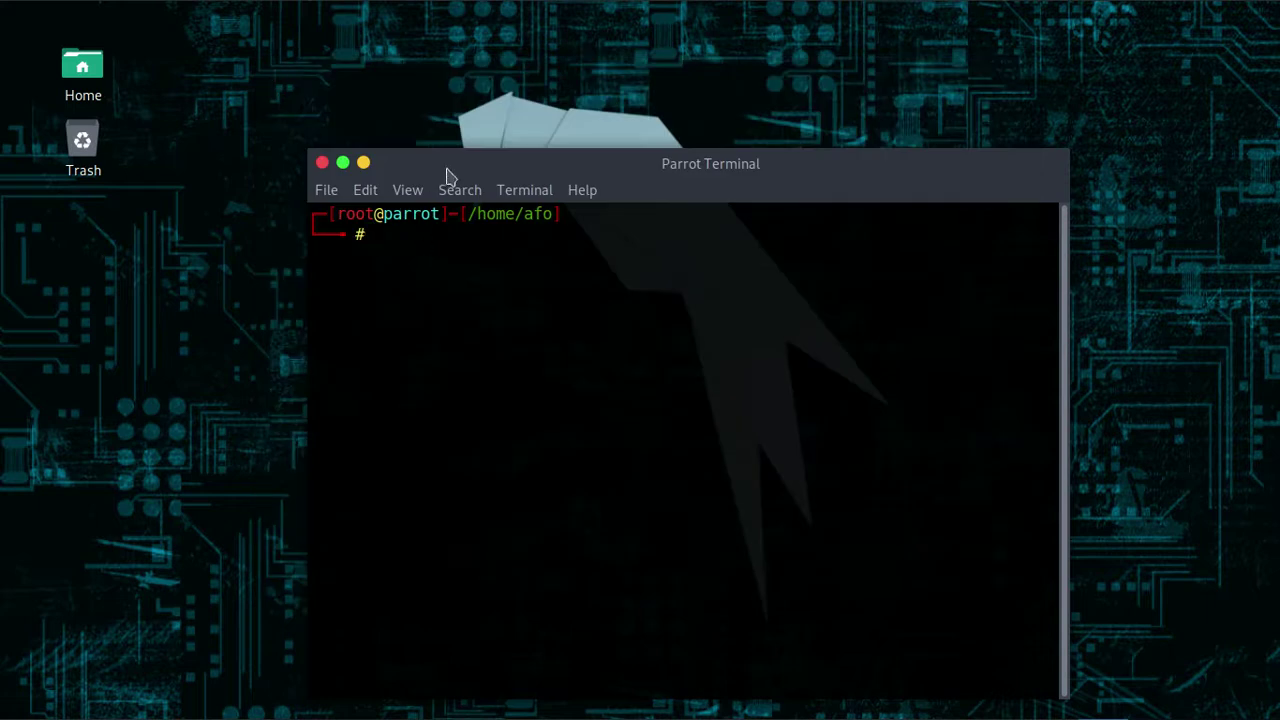
left_click_drag(447, 175, 409, 109)
- Refresh the package lists with apt-get update
type("ap")
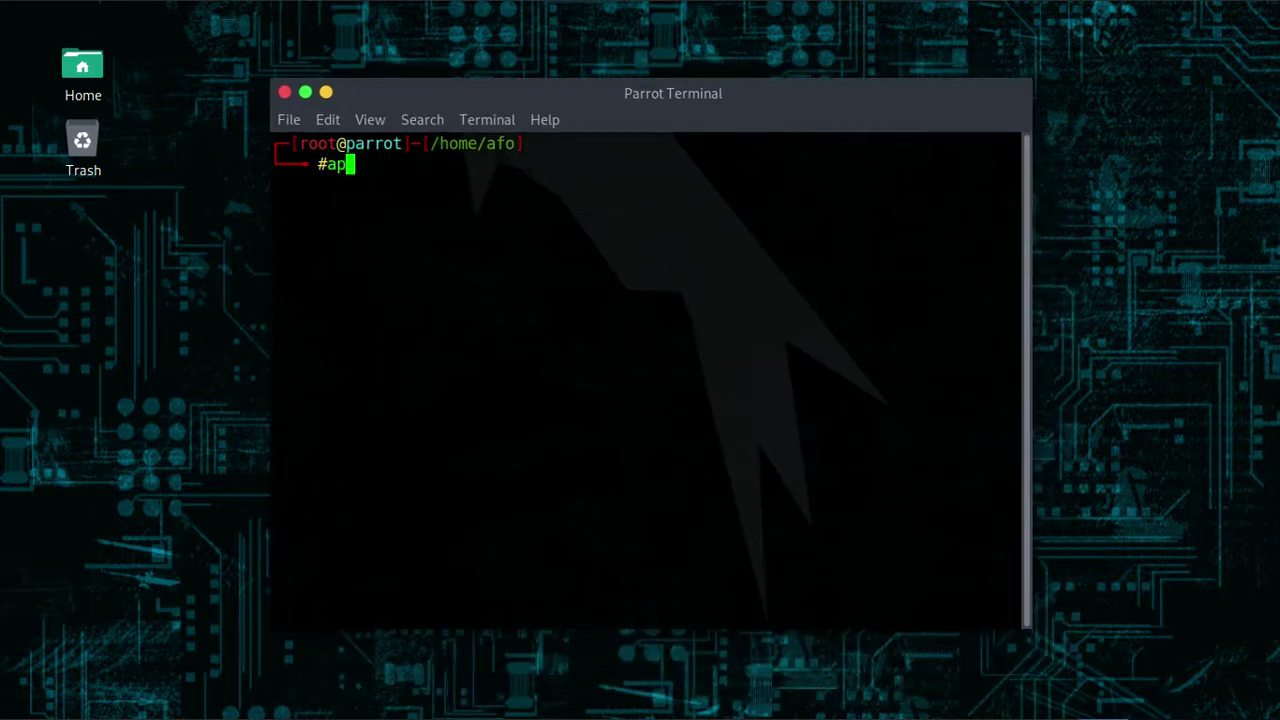
type("t-get up")
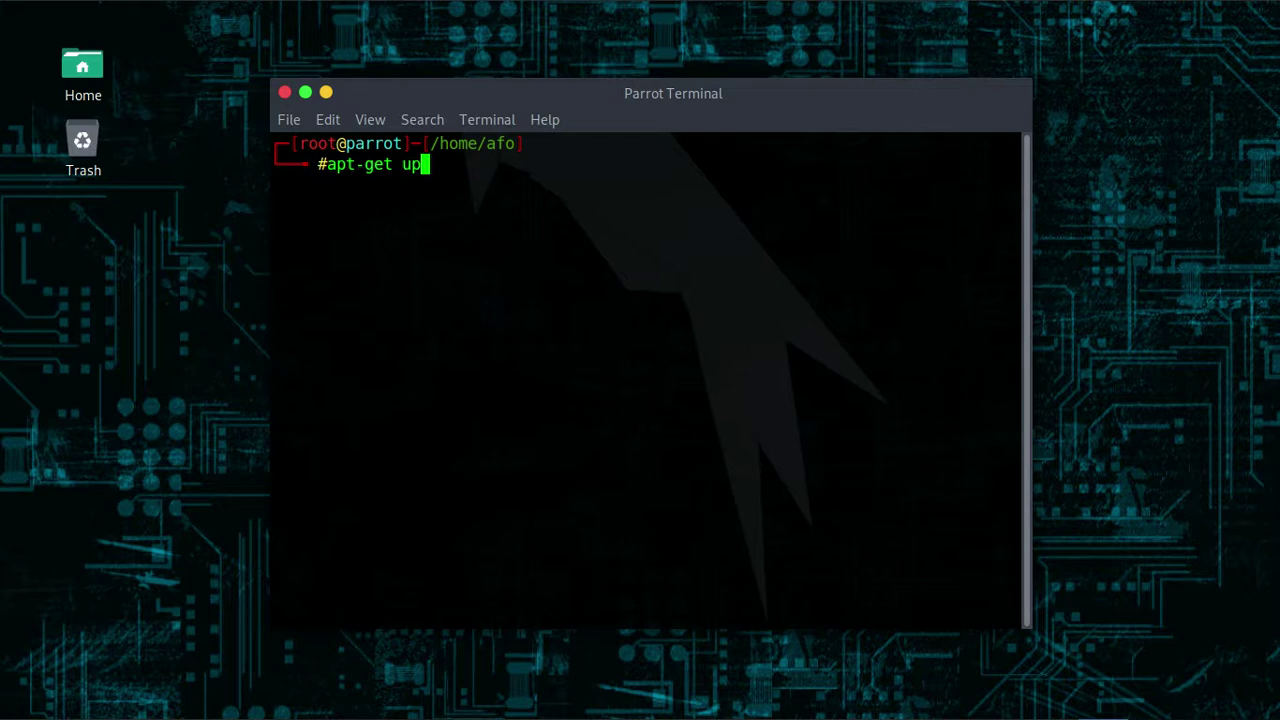
type("date")
key("Return")
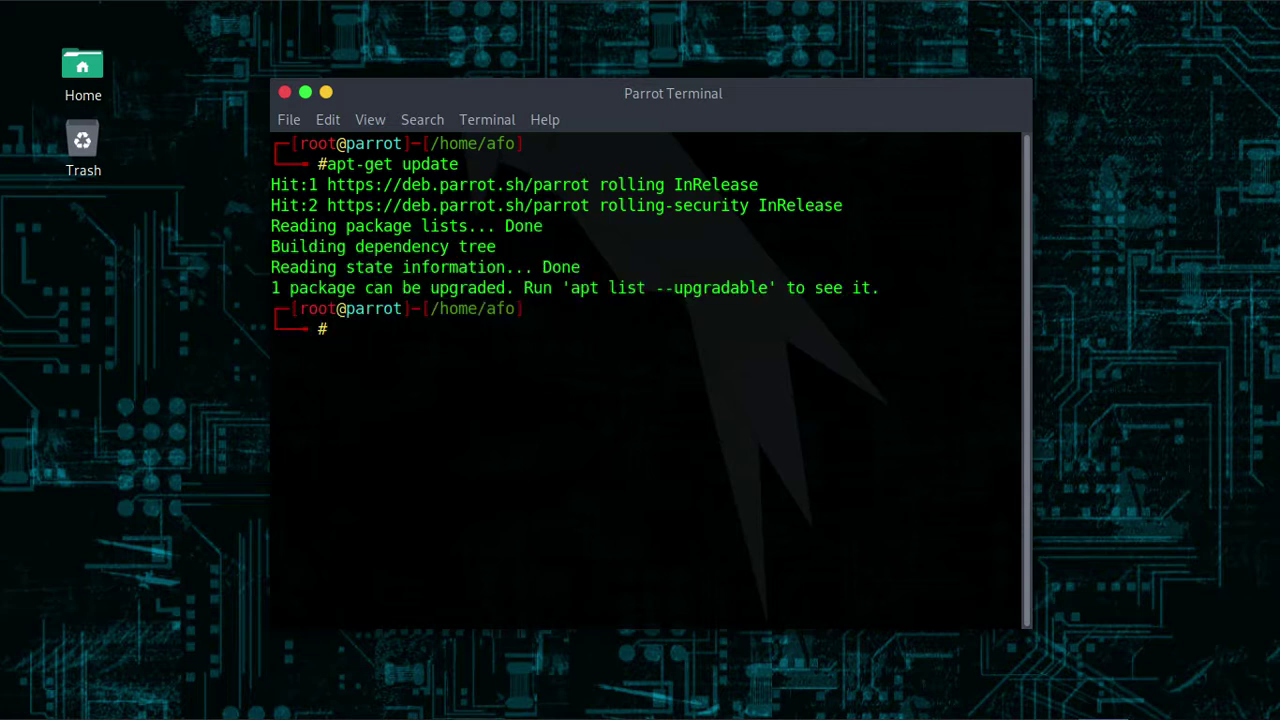
- Upgrade the installed packages with apt-get upgrade and clear the terminal output
type("apt-get up")
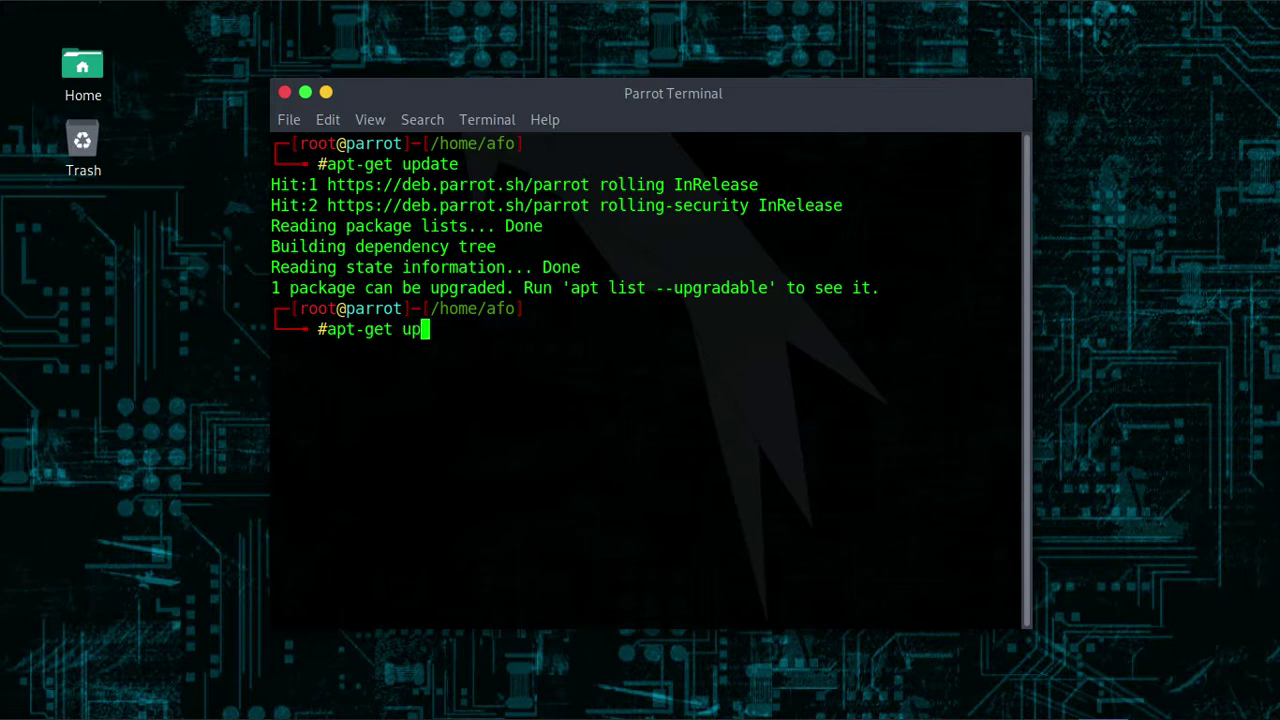
type("grade")
key("Return")
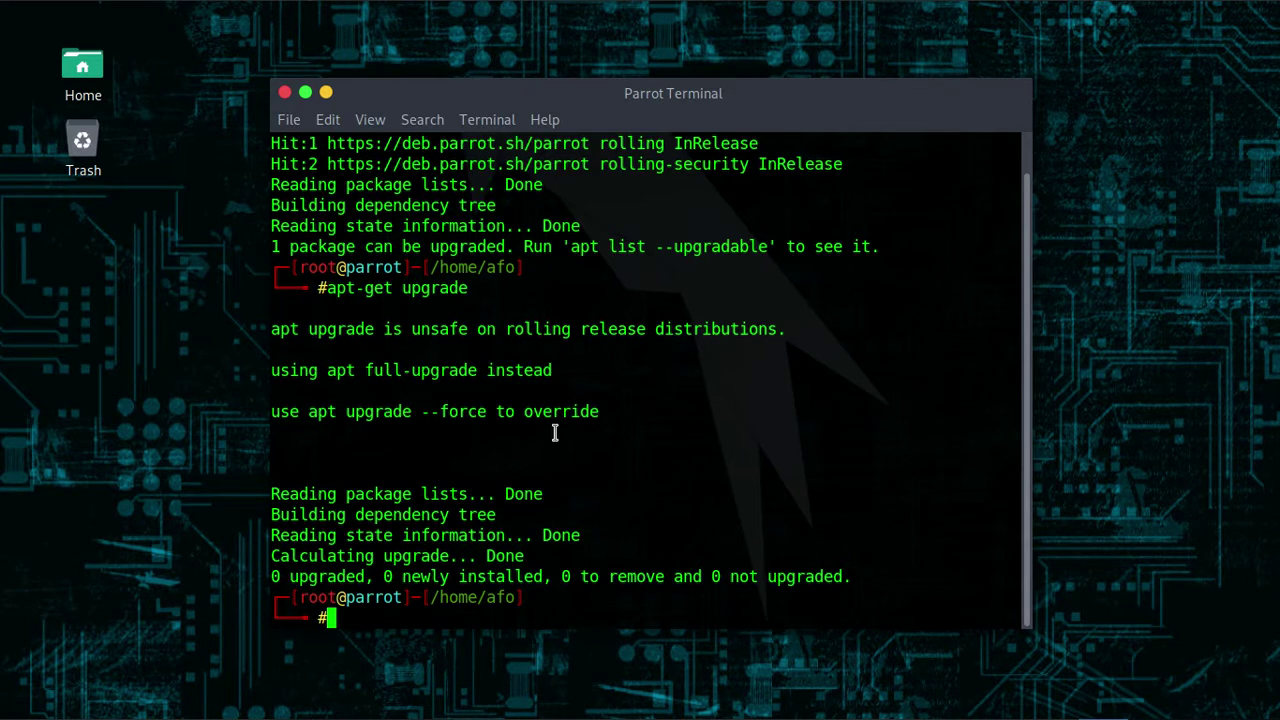
type("clear")
key("Return")
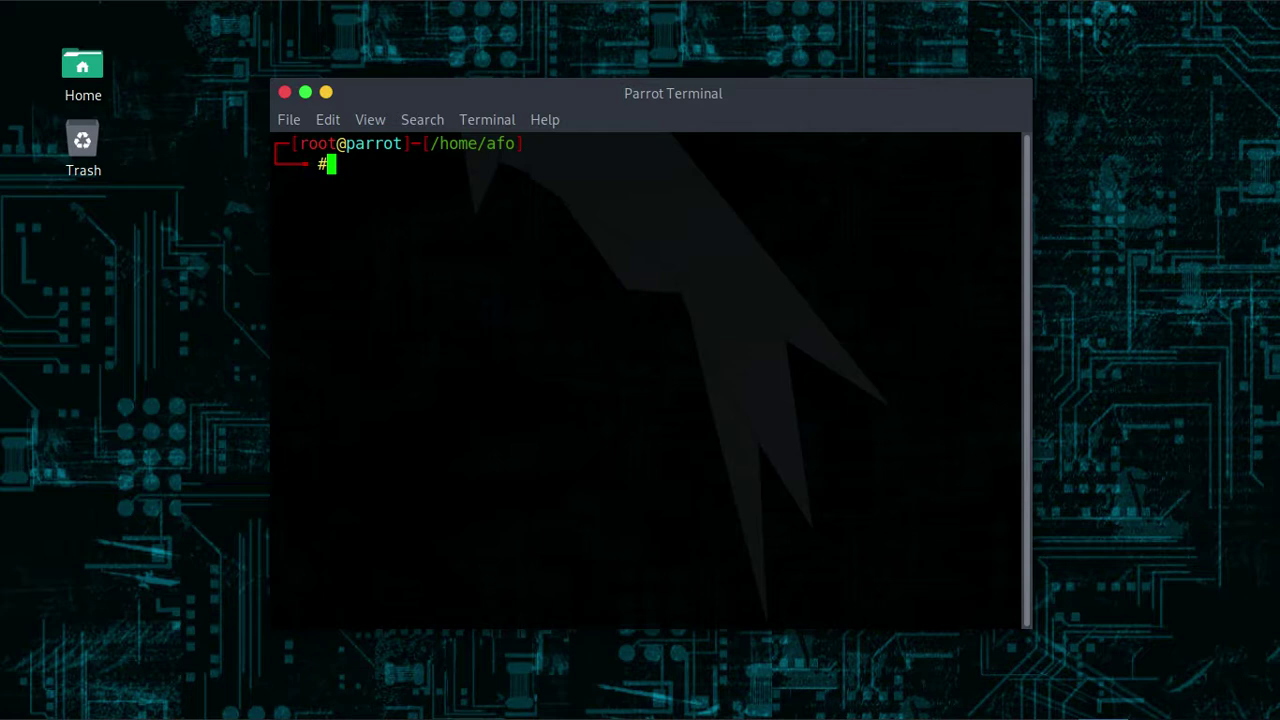
- Move the terminal window aside and check the memory usage in the desktop's system monitor
left_click_drag(420, 94, 666, 88)
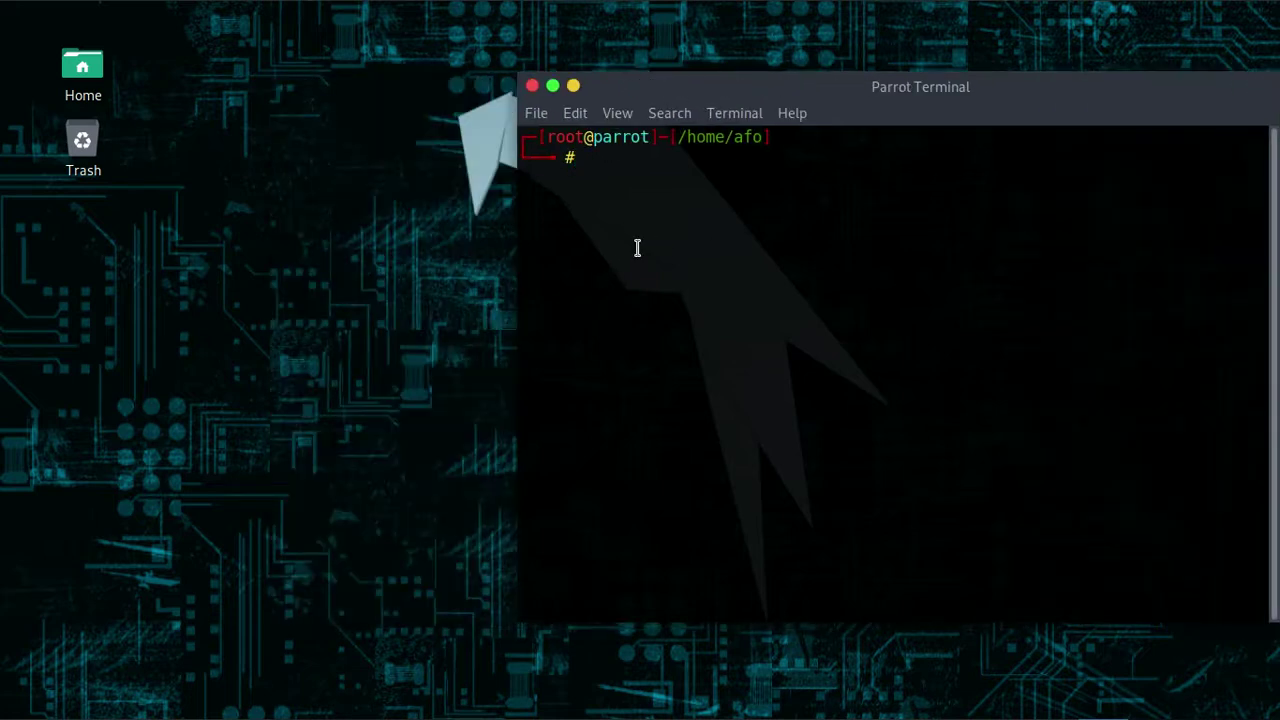
mouse_move(350, 5)
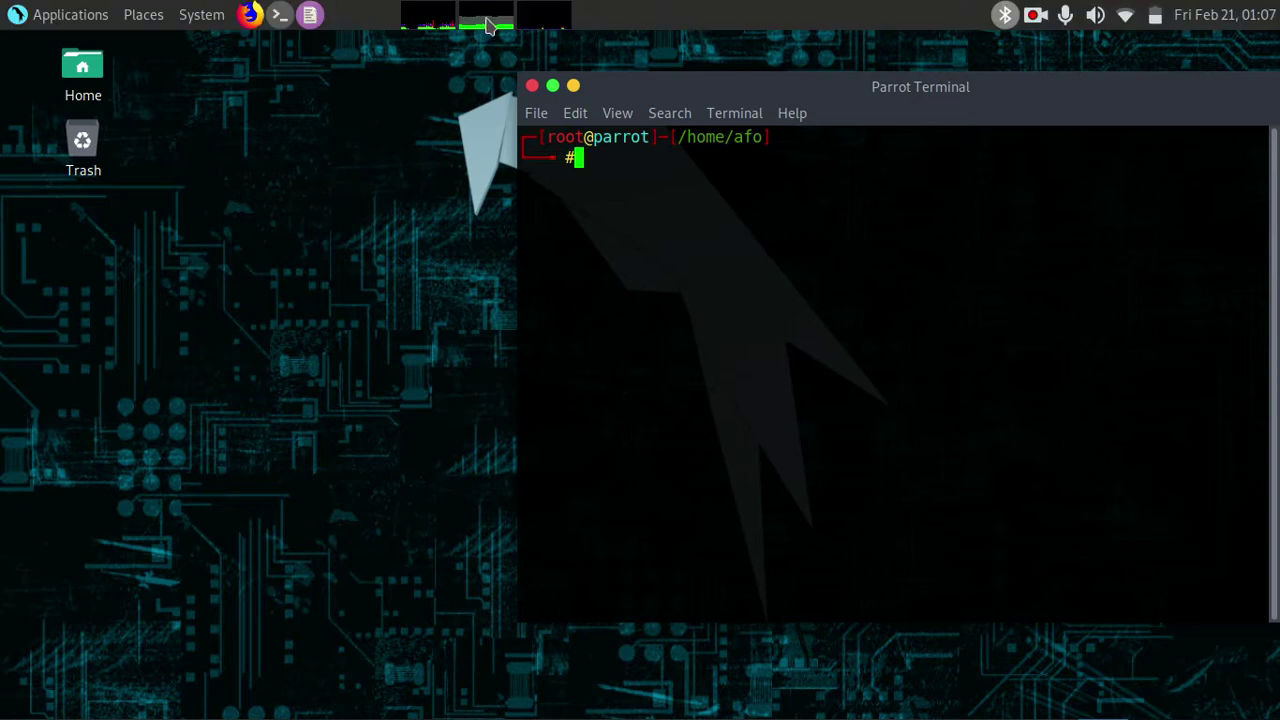
mouse_move(488, 26)
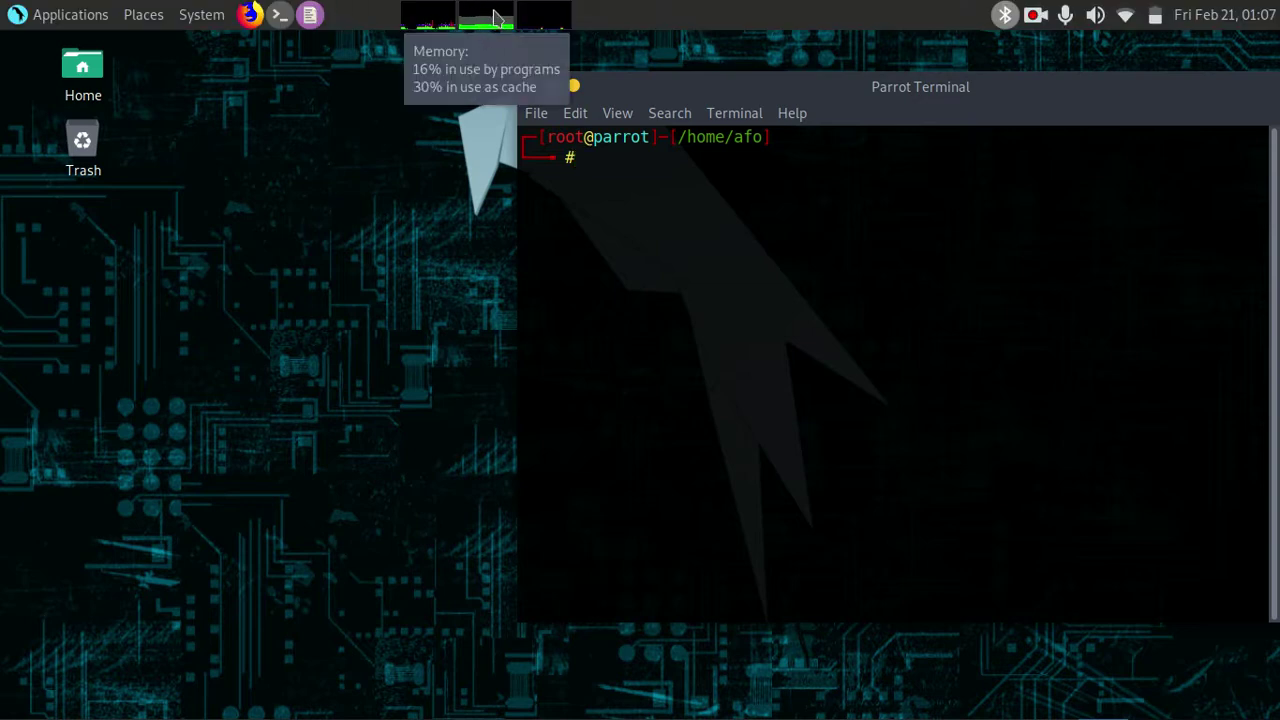
left_click_drag(766, 95, 660, 86)
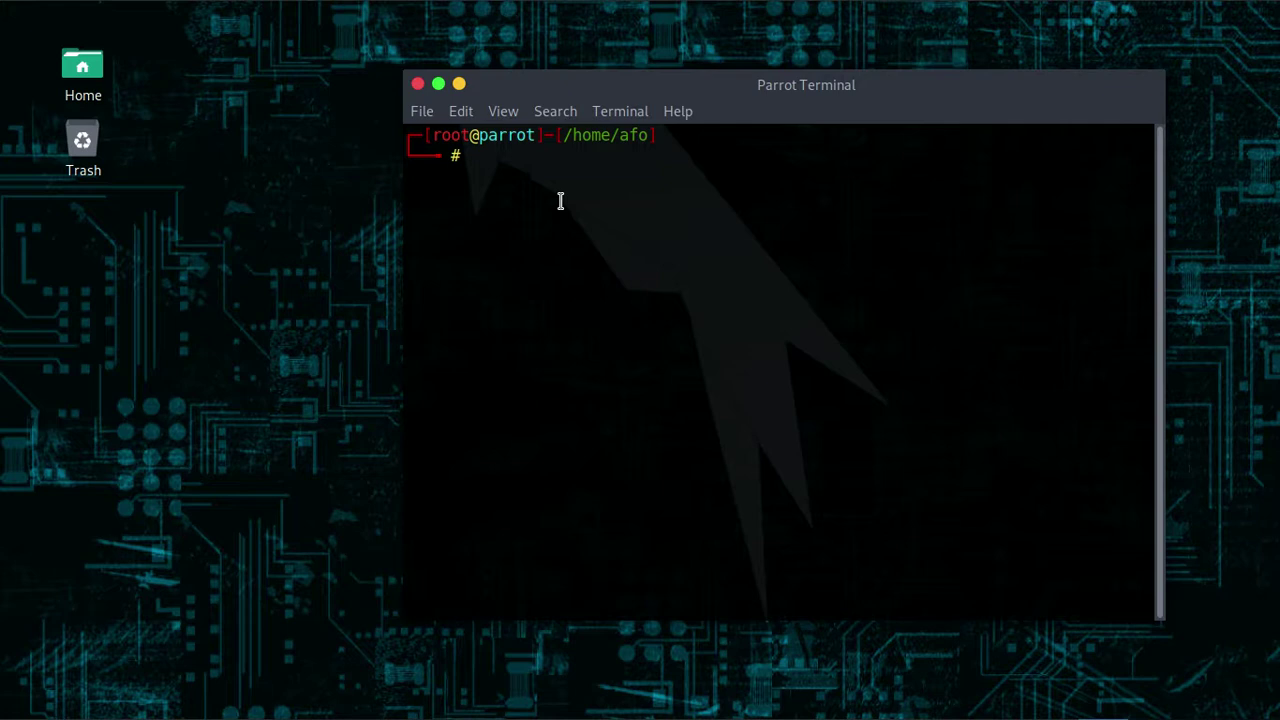
left_click_drag(683, 97, 519, 126)
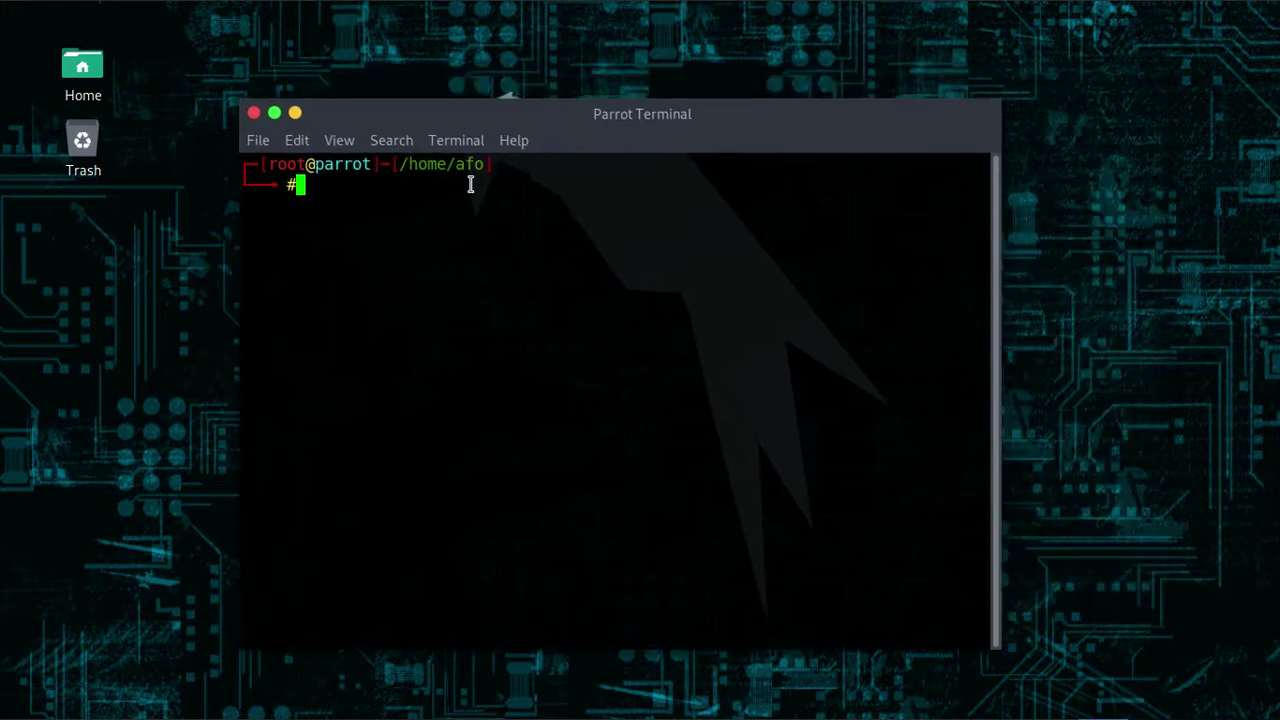
mouse_move(937, 5)
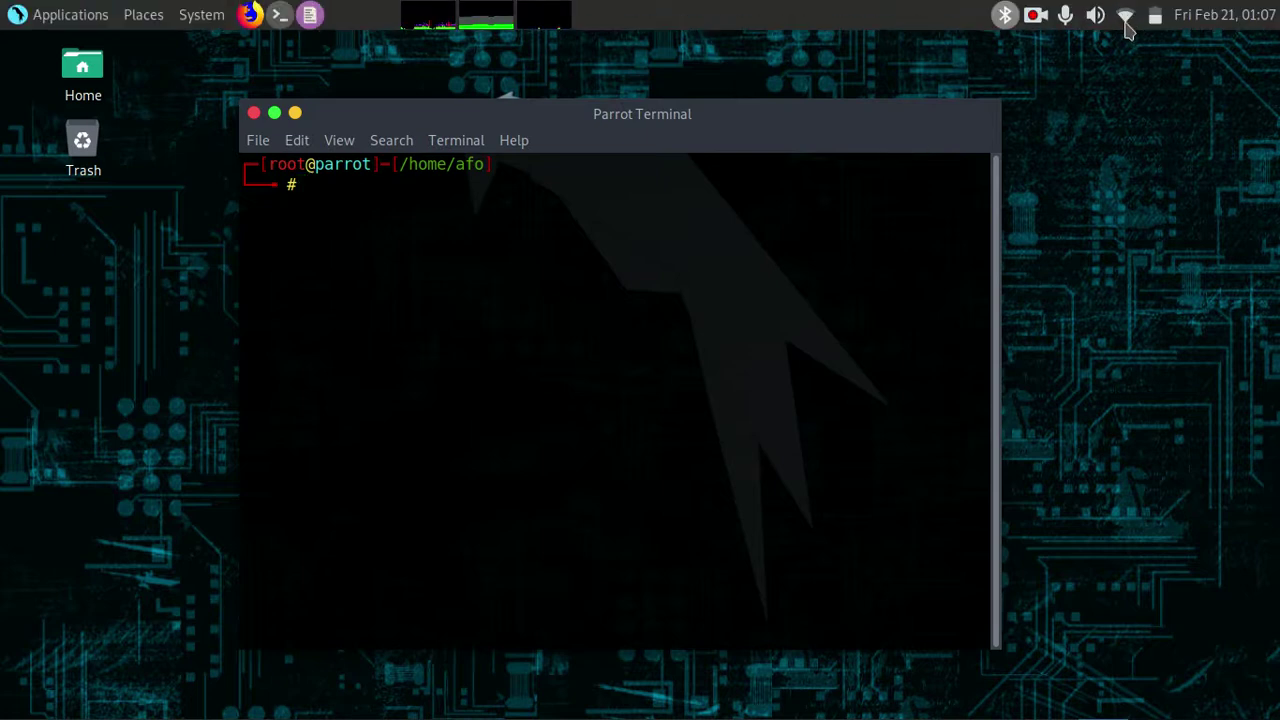
mouse_move(872, 115)
left_mouse_down()
mouse_move(851, 119)
mouse_move(858, 101)
left_mouse_up()
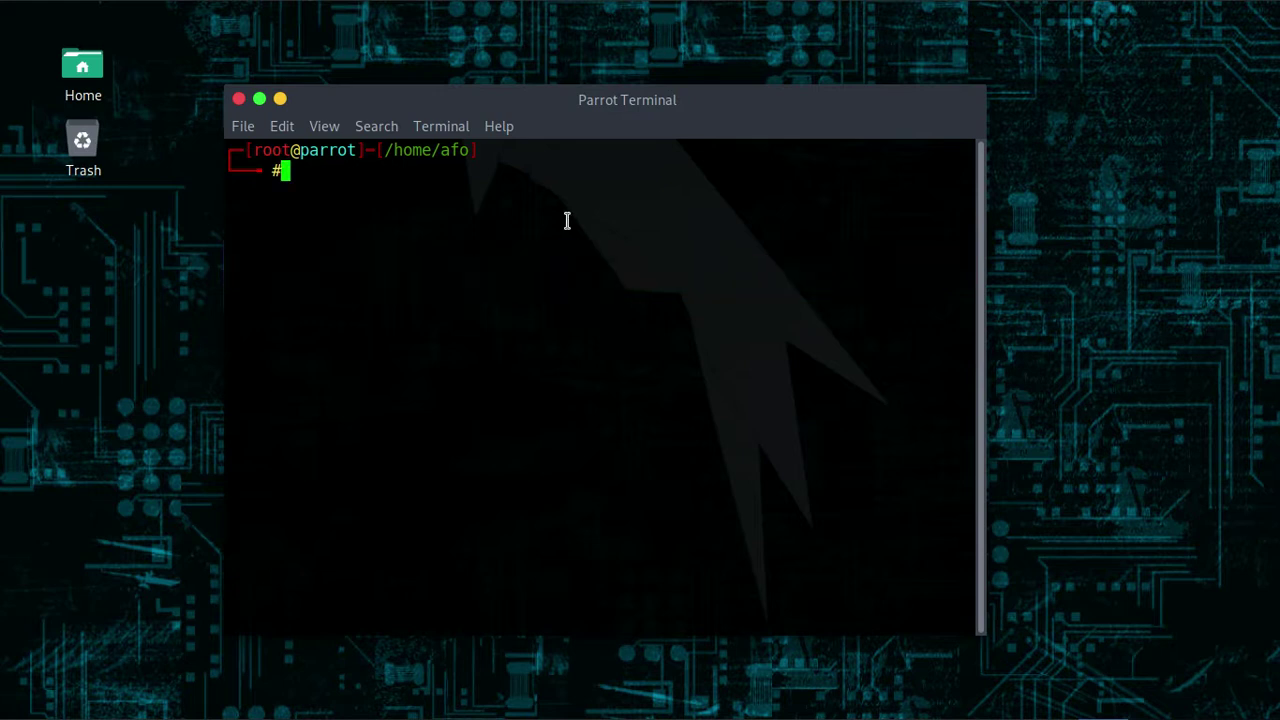
- Install the stacer package with apt-get install and accept the installation with y
type("apt-get install ")
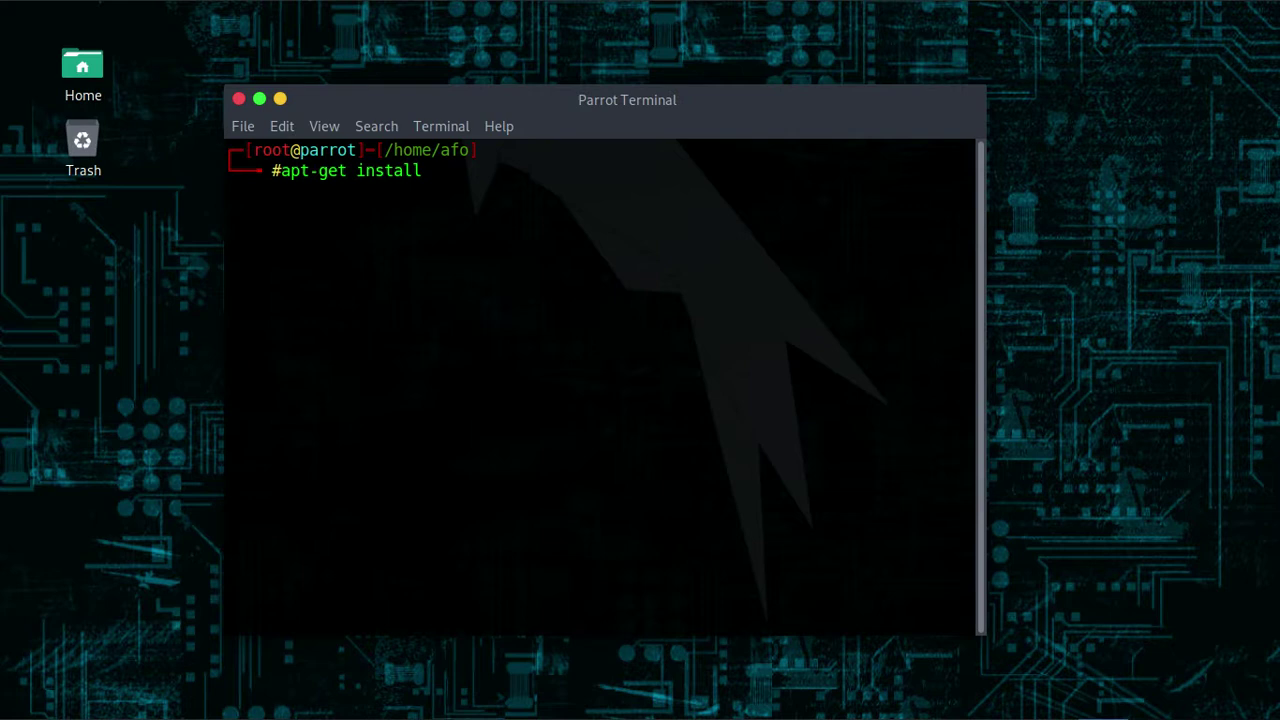
type("stacer")
key("Return")
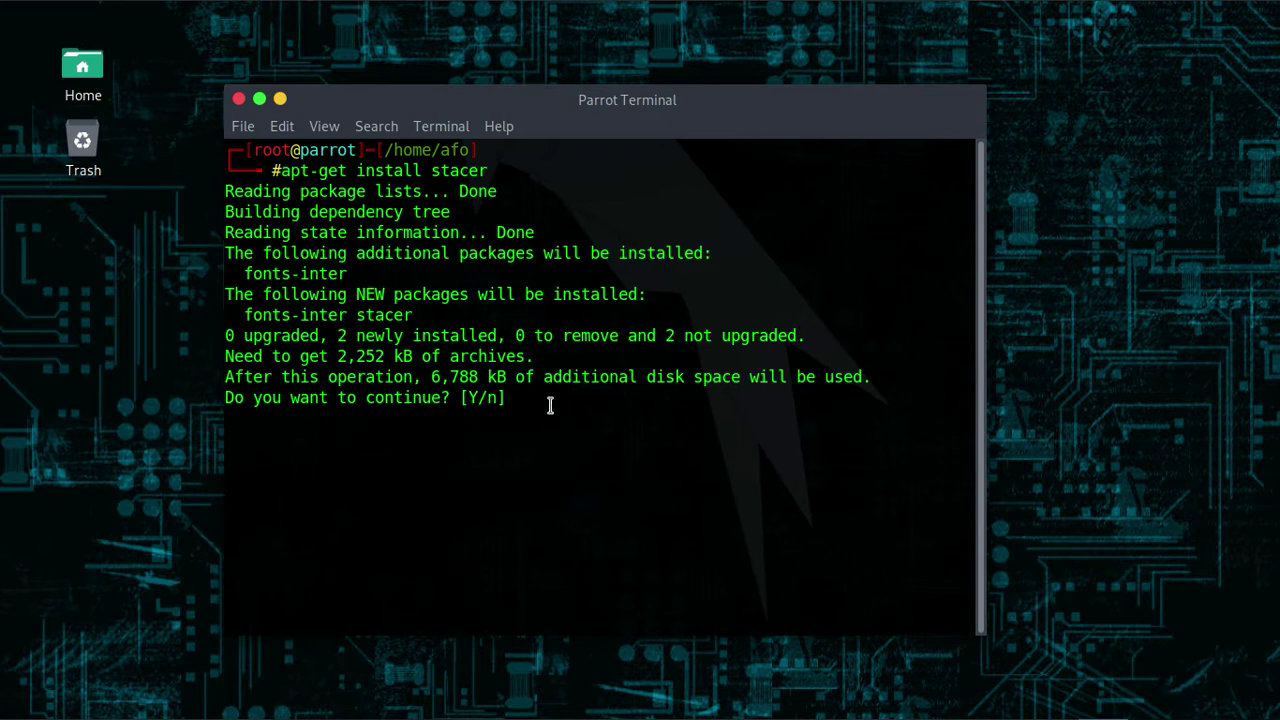
type("y")
key("Return")
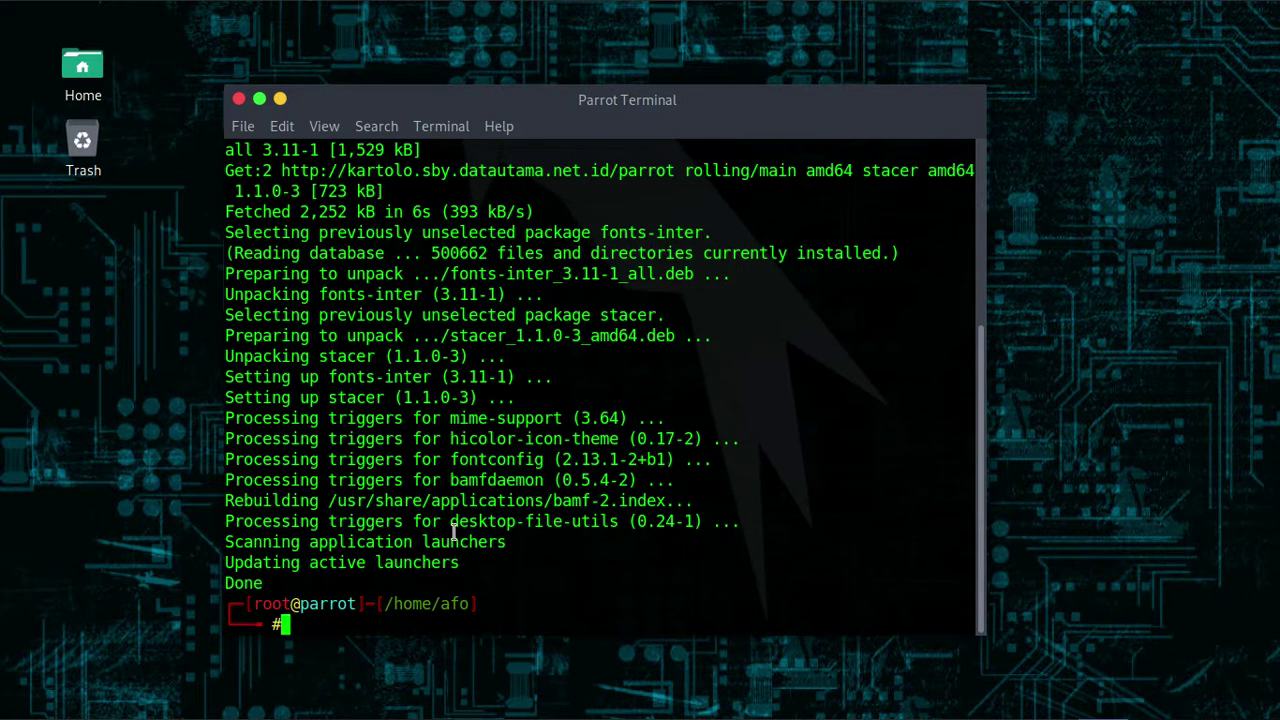
- Clear the installation output from the terminal
left_click_drag(762, 100, 804, 76)
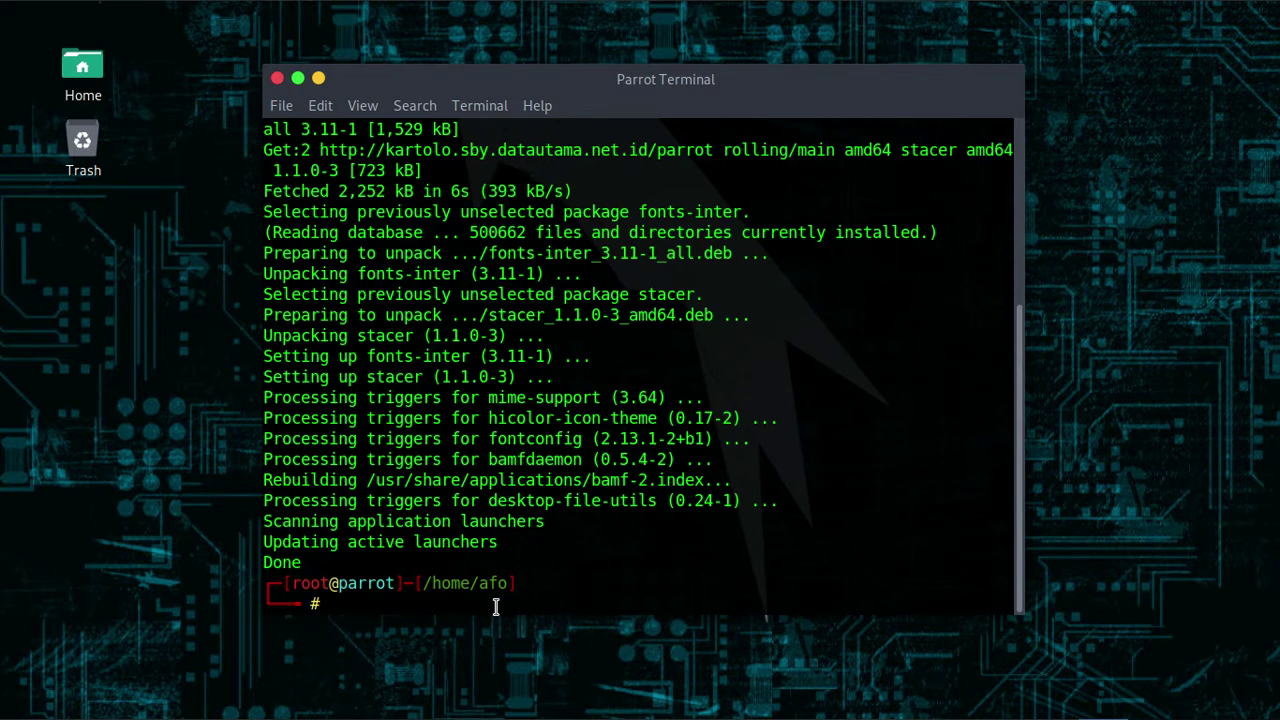
type("cleaer")
key("Return")
type("clar")
key("Return")
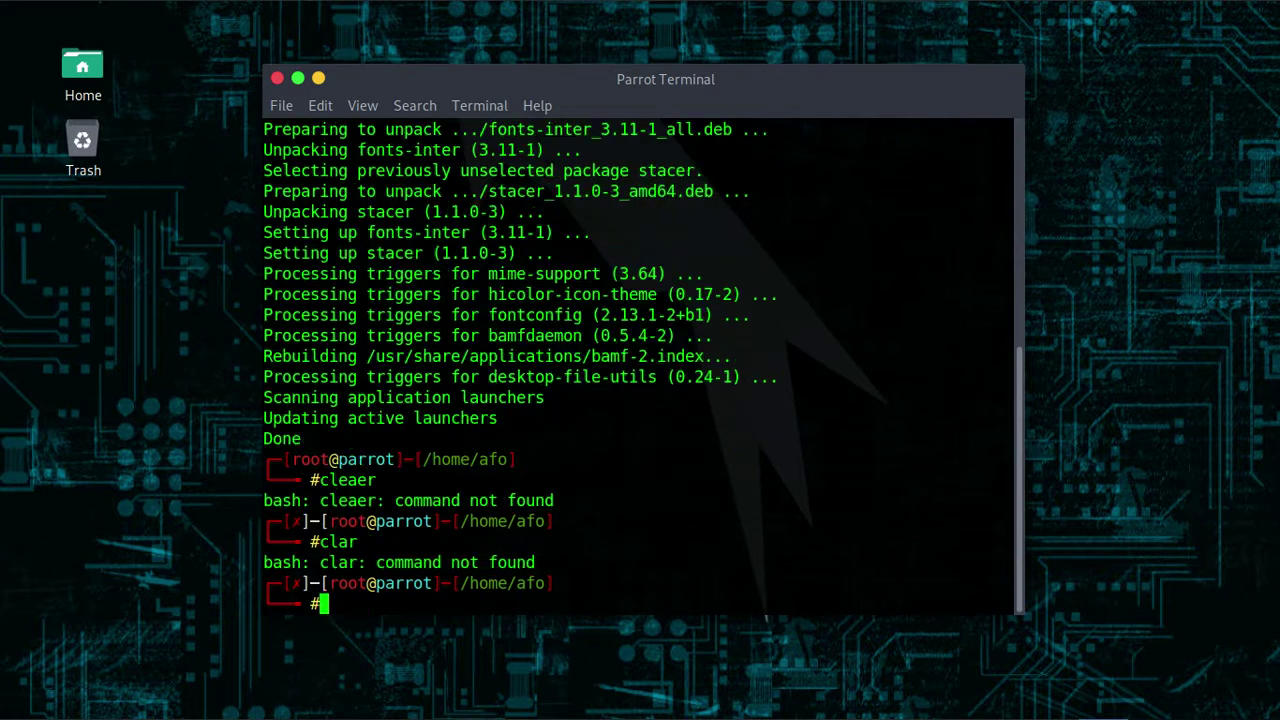
type("clear")
key("Return")
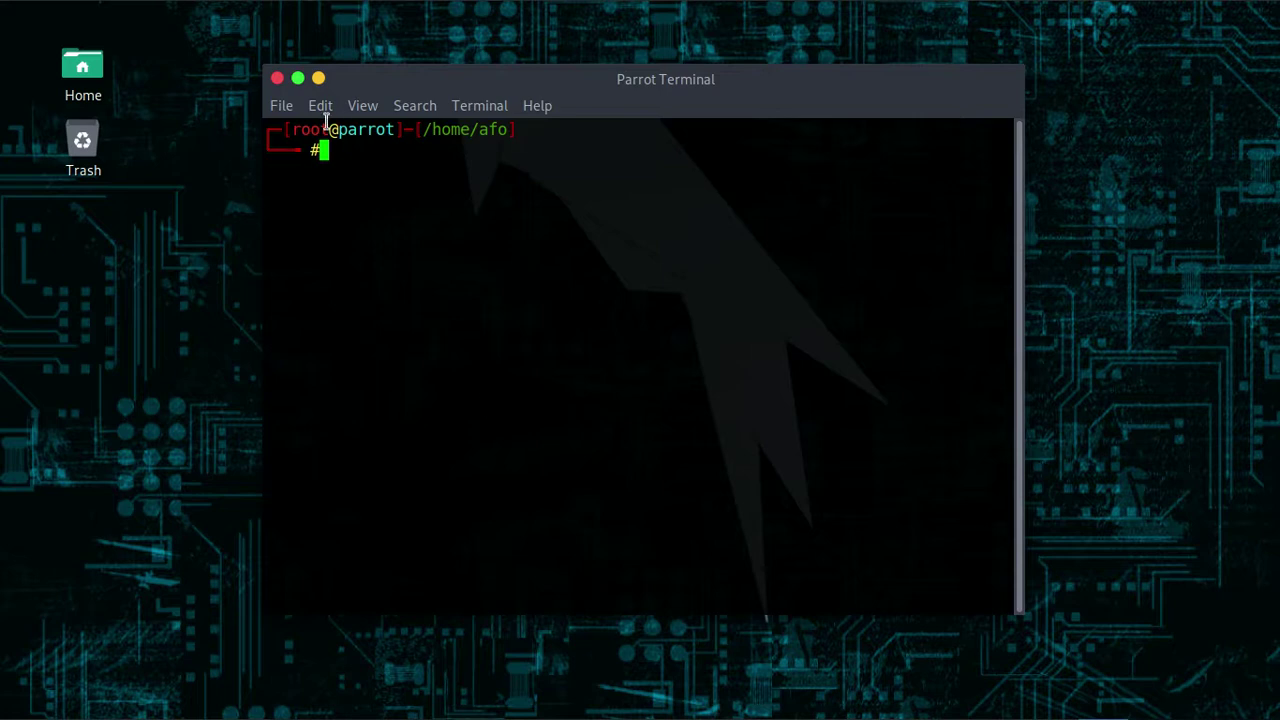
- Move the terminal aside and launch Stacer from the Accessories applications
left_click_drag(495, 82, 714, 88)
mouse_move(28, 712)
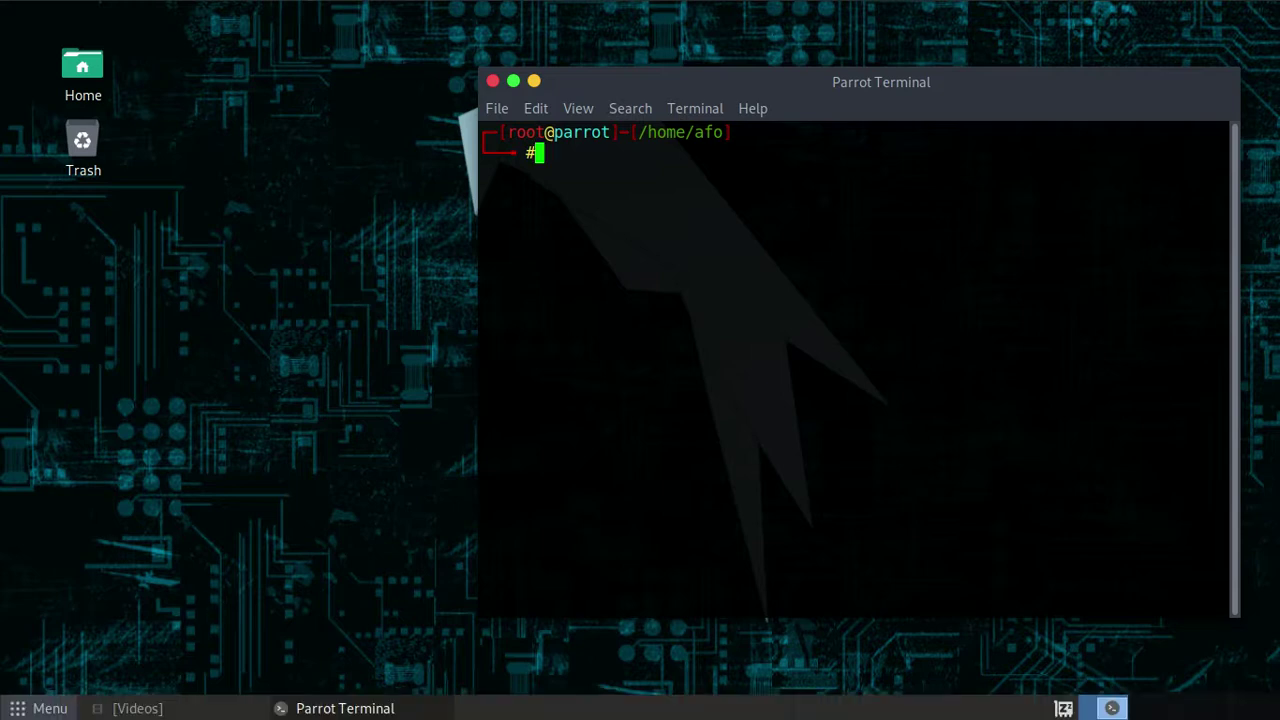
left_click(30, 710)
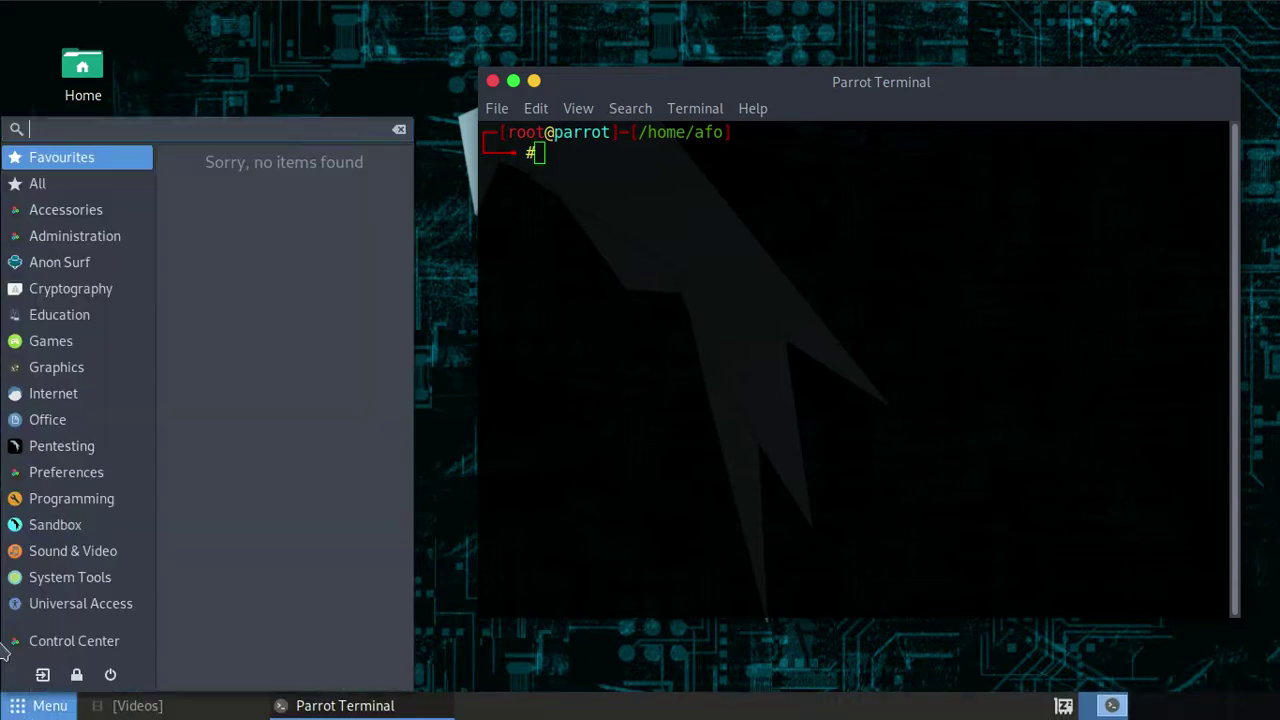
left_click(86, 220)
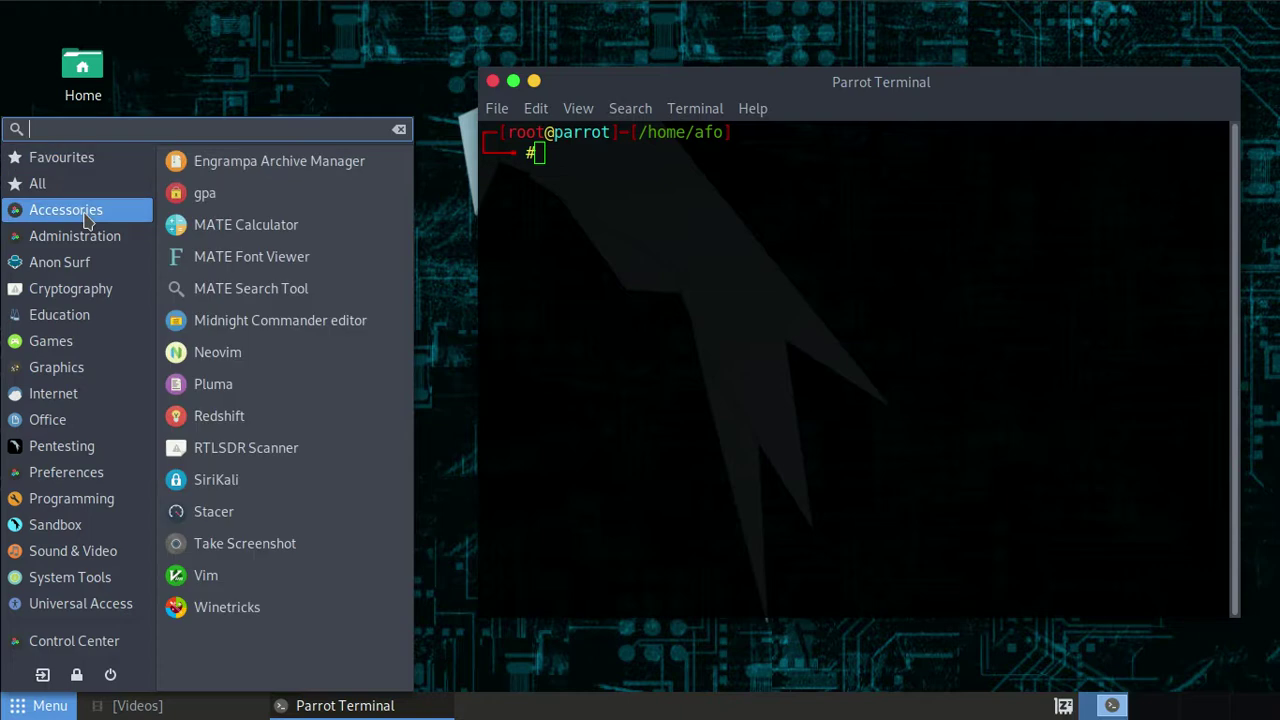
left_click(211, 513)
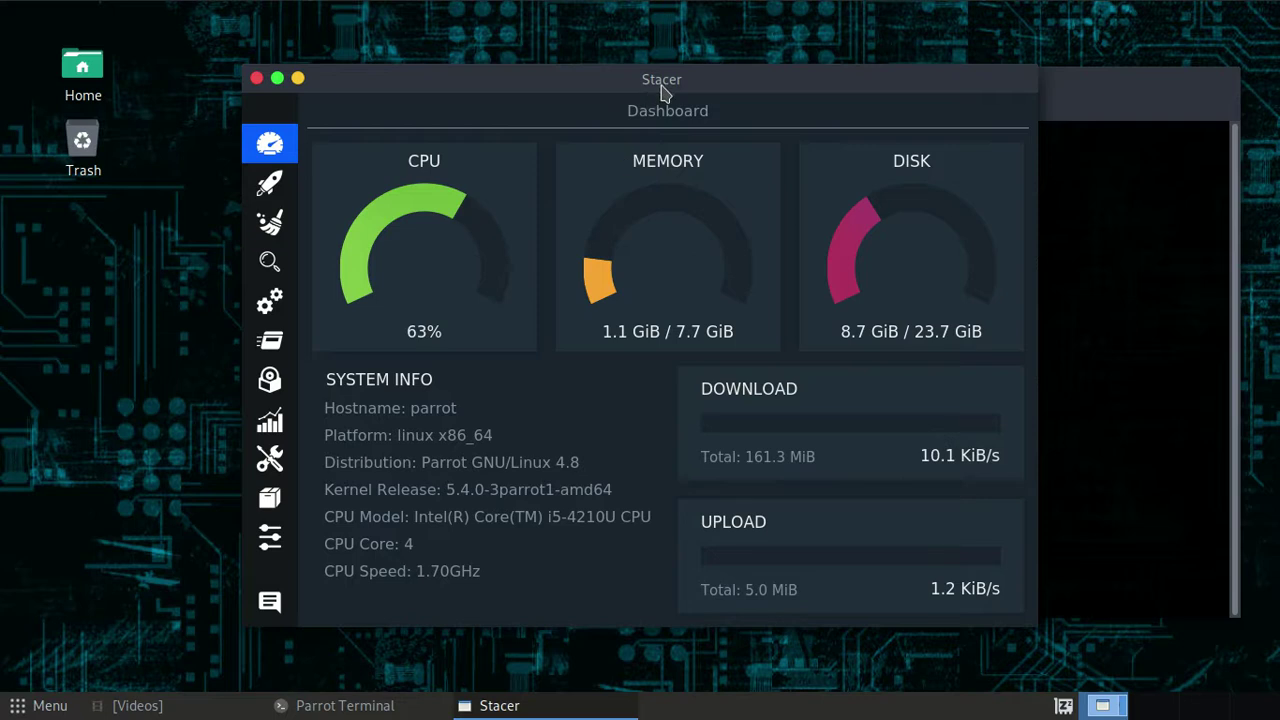
- Review the system dashboard and the list of startup applications
left_click_drag(660, 72, 510, 39)
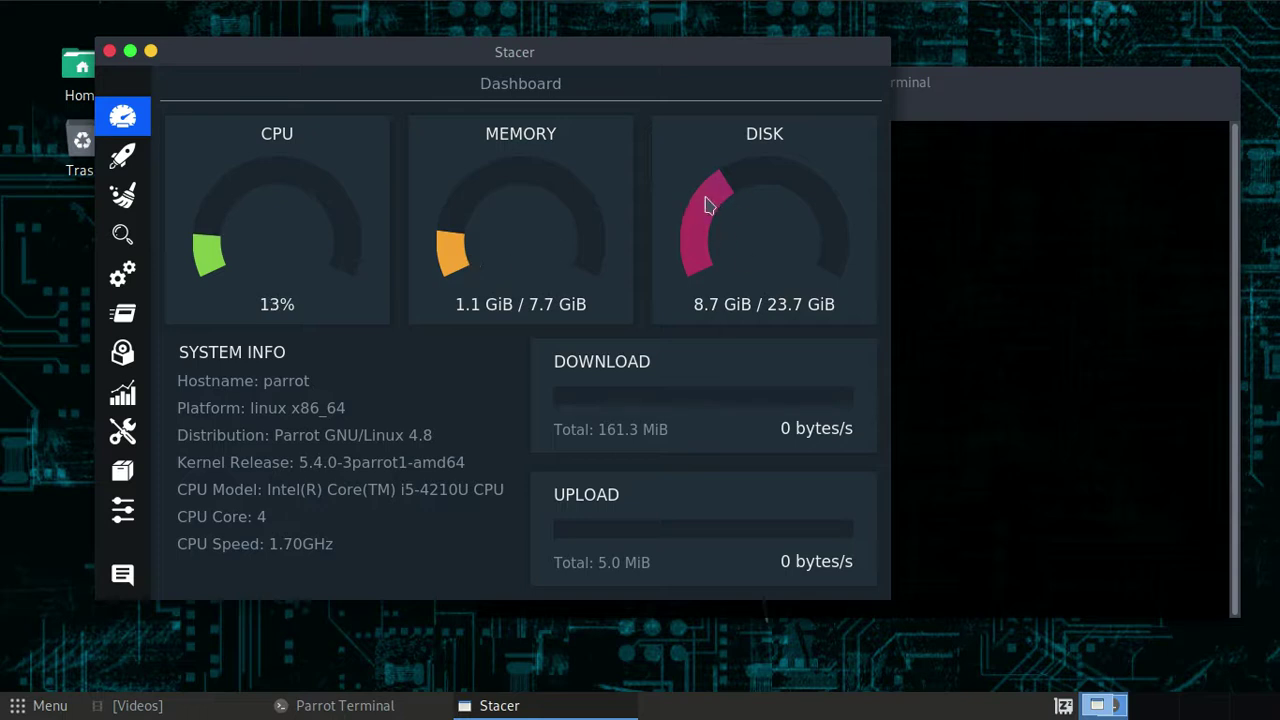
left_click(123, 160)
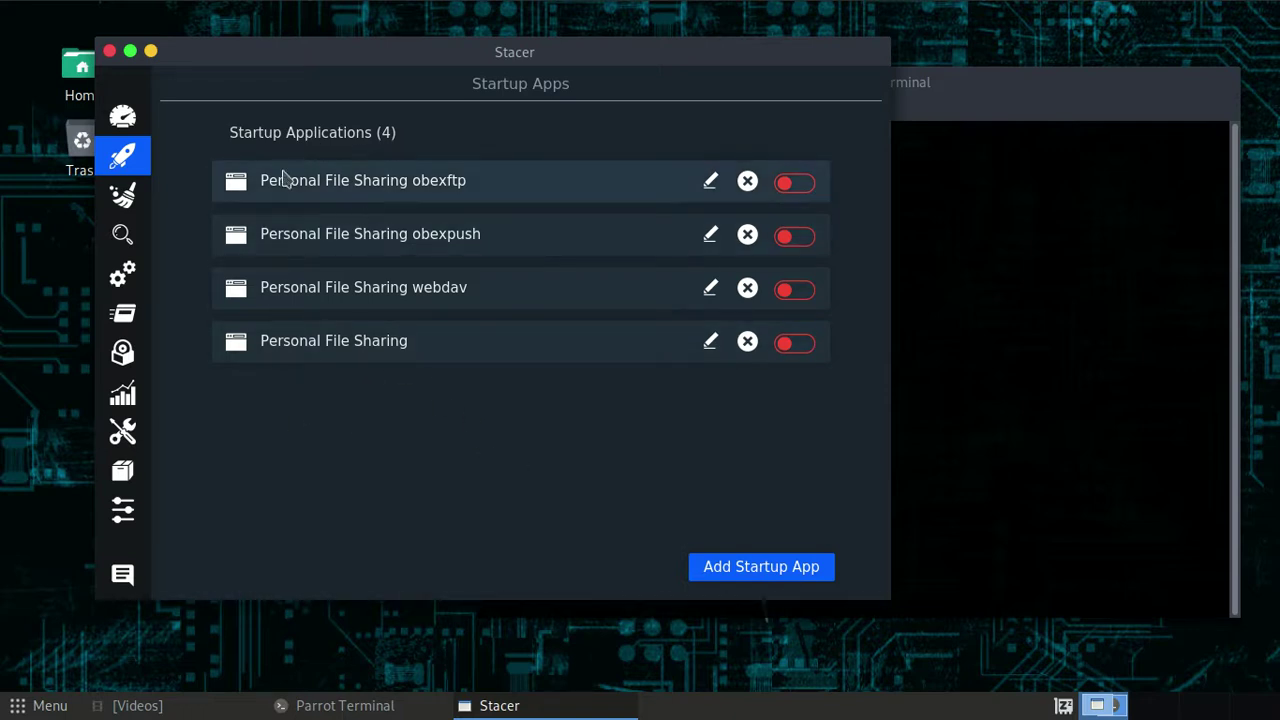
- Scan all System Cleaner categories: package caches, crash reports, application logs, application caches and trash
left_click(124, 195)
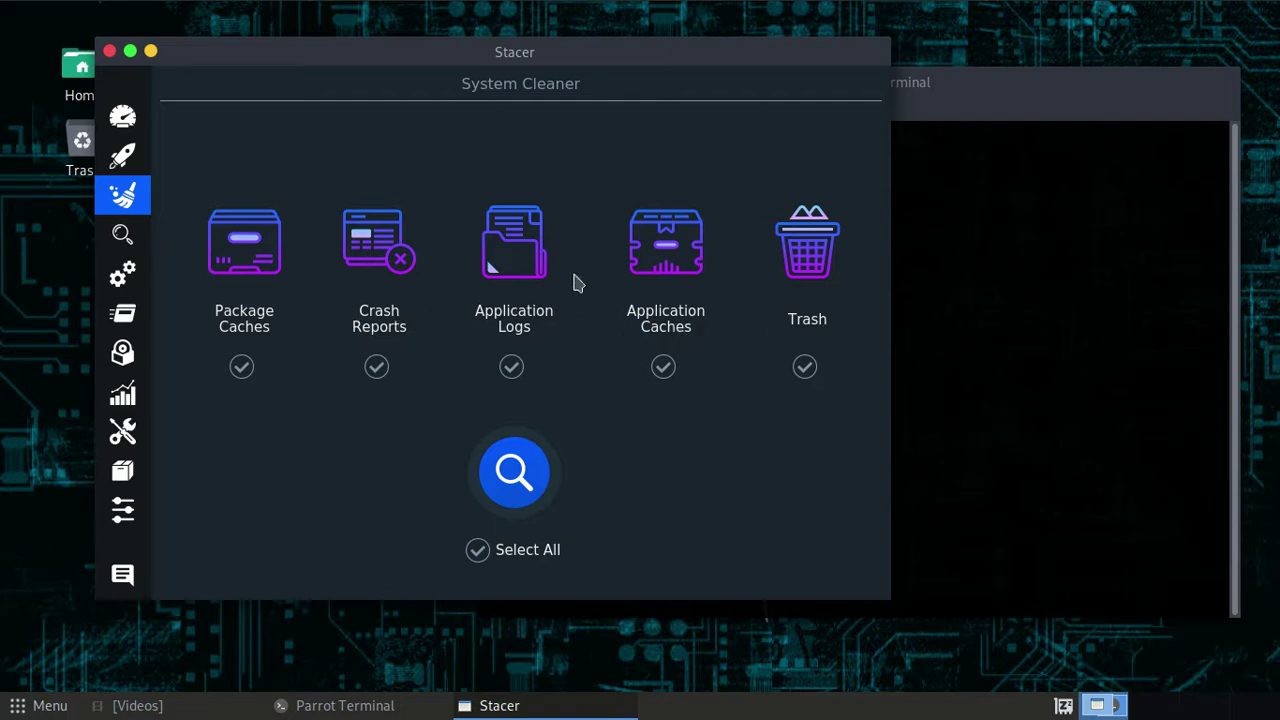
left_click(479, 550)
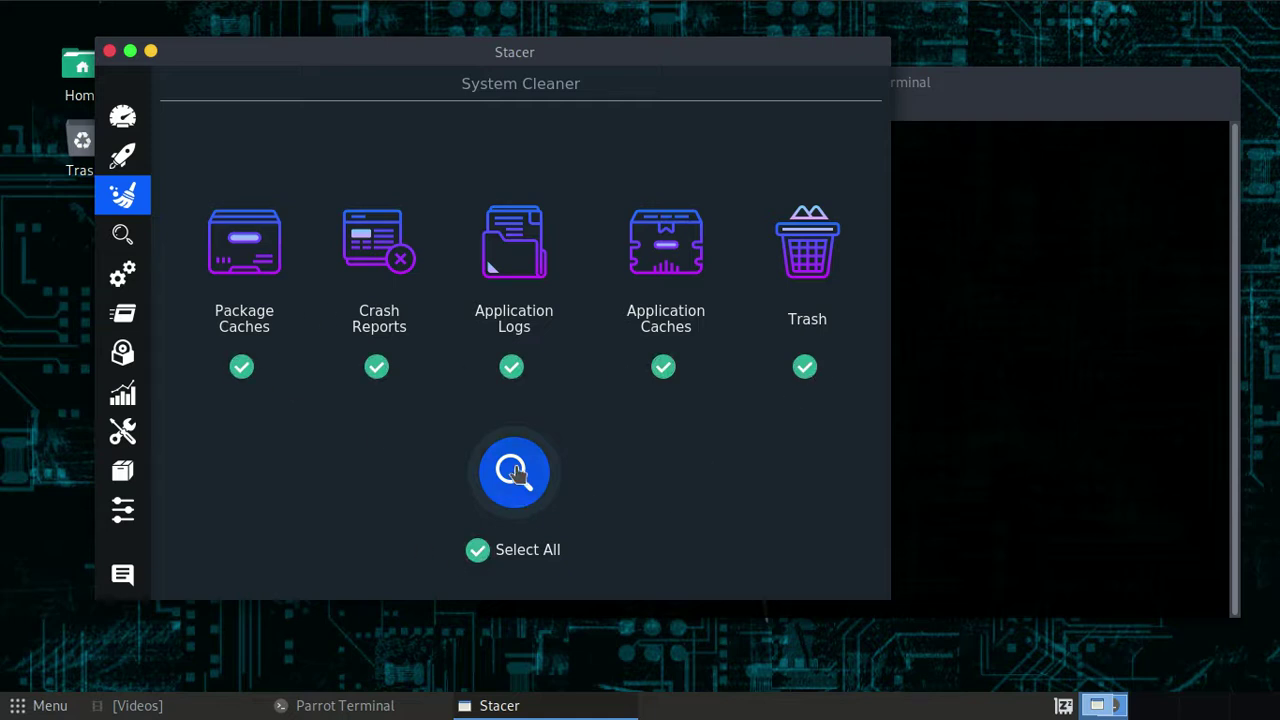
left_click(514, 474)
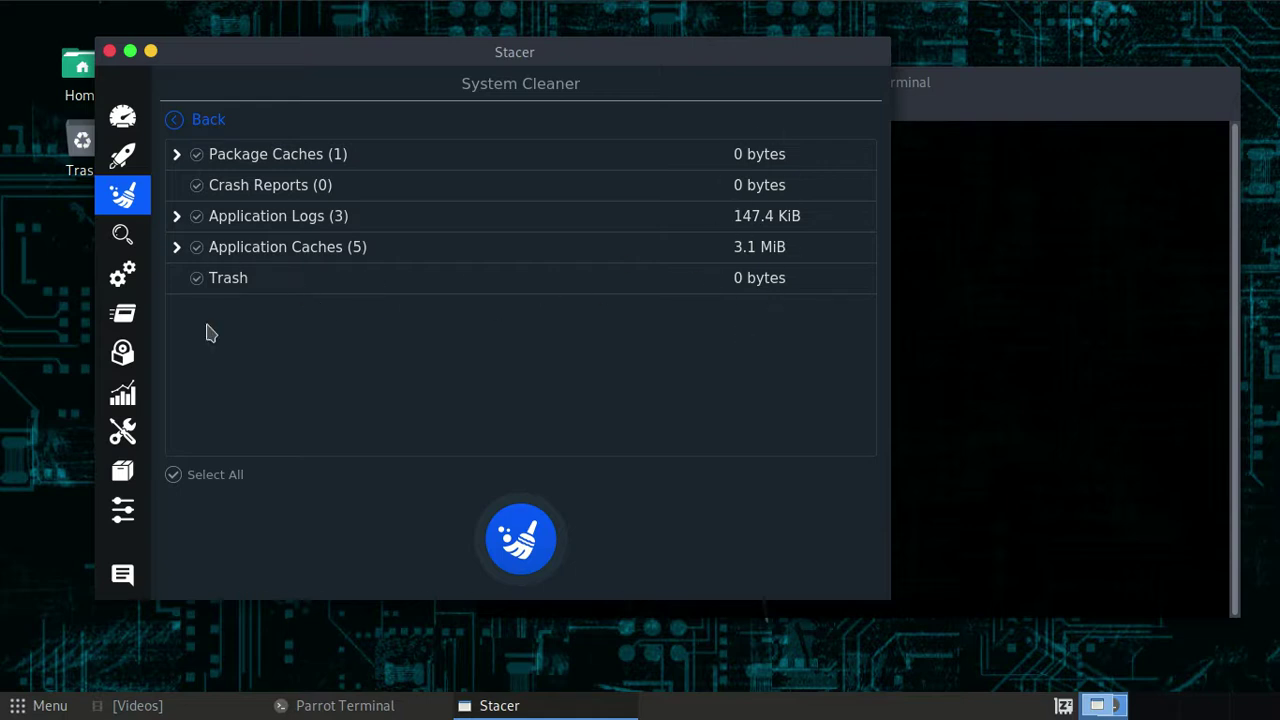
- Clean all scanned System Cleaner categories, entering the account password to authorize the removal
left_click(173, 474)
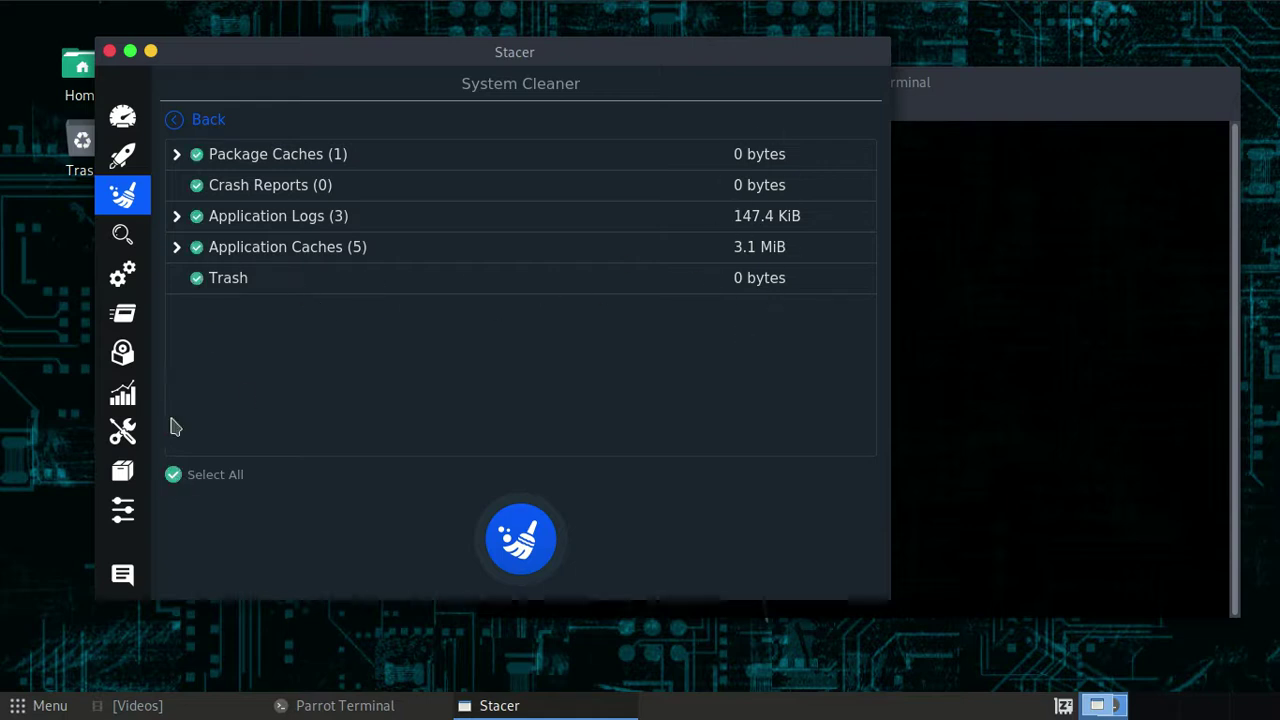
left_click(521, 540)
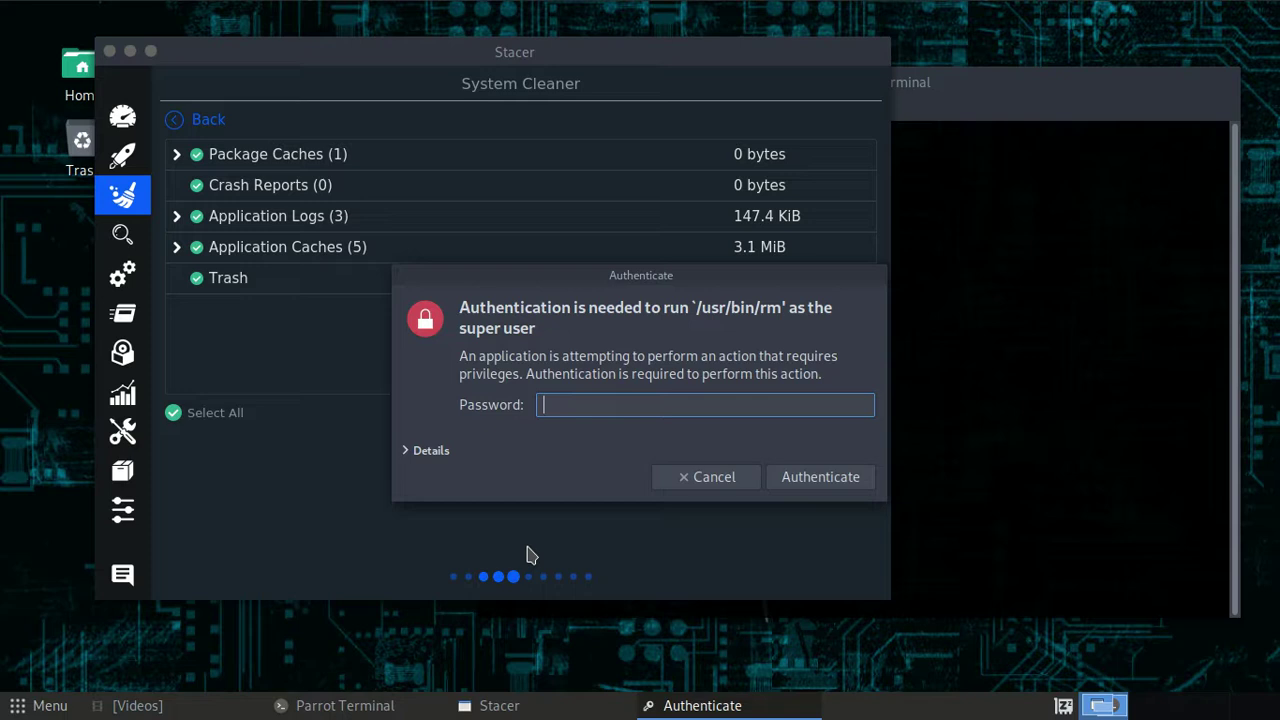
type("a")
key("Return")
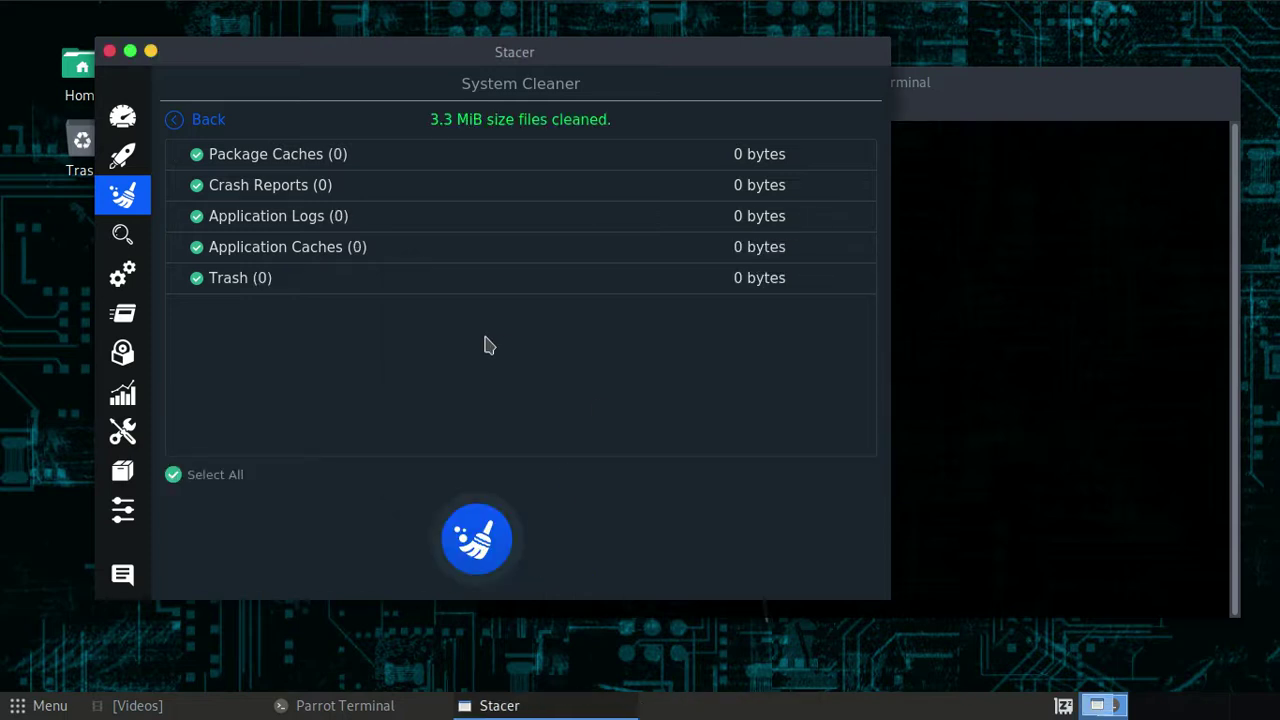
- Review the file search, system services, running processes and the list of uninstallable packages
left_click(122, 234)
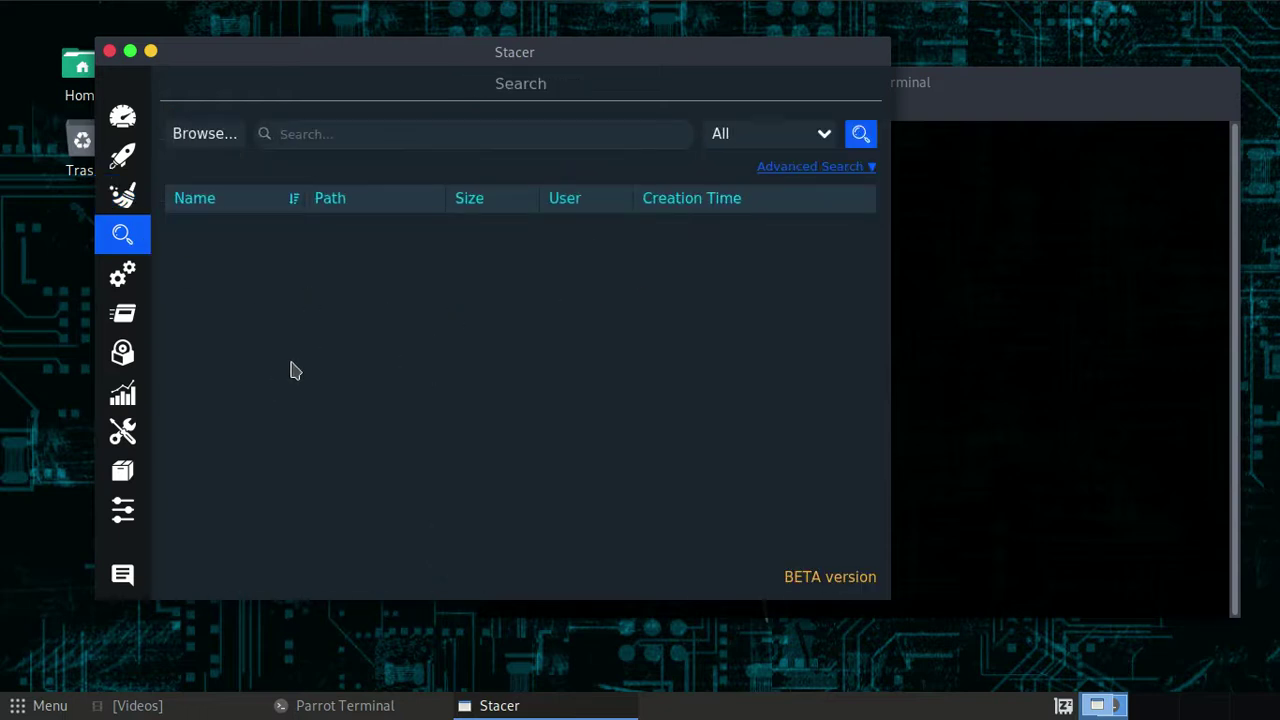
left_click(120, 280)
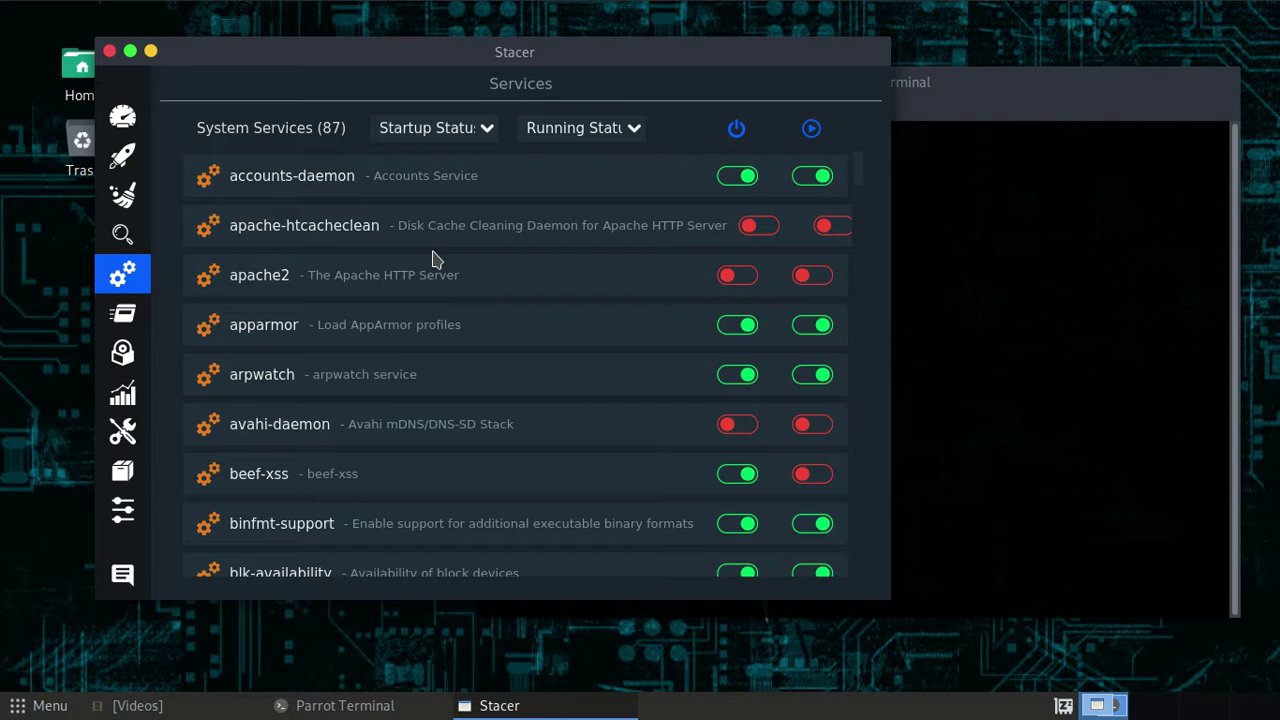
left_click(122, 313)
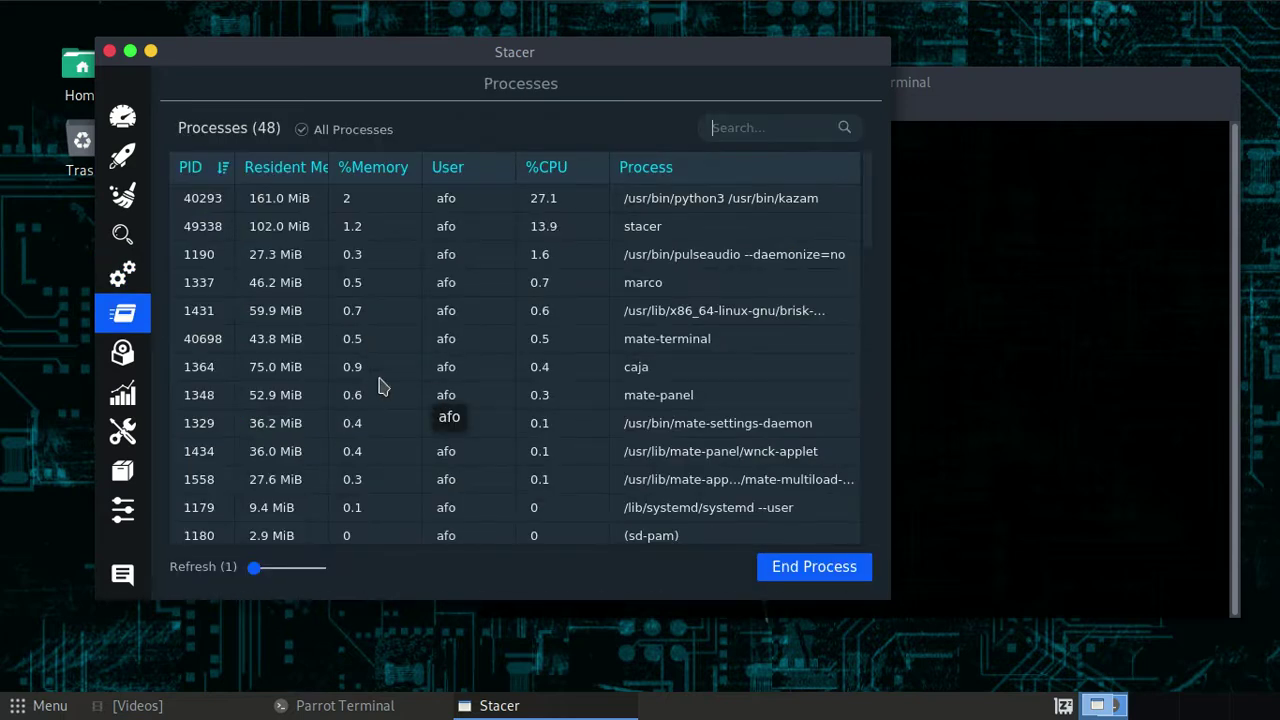
left_click(122, 352)
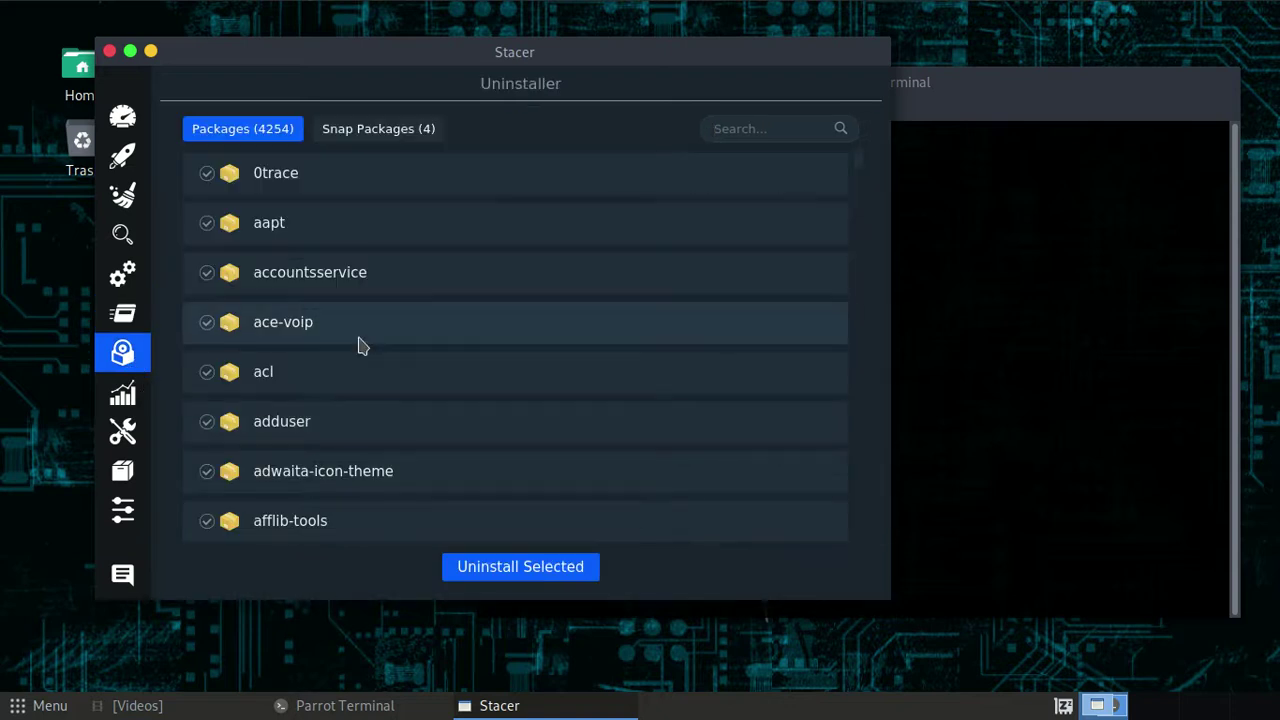
scroll(356, 342, "down", 8)
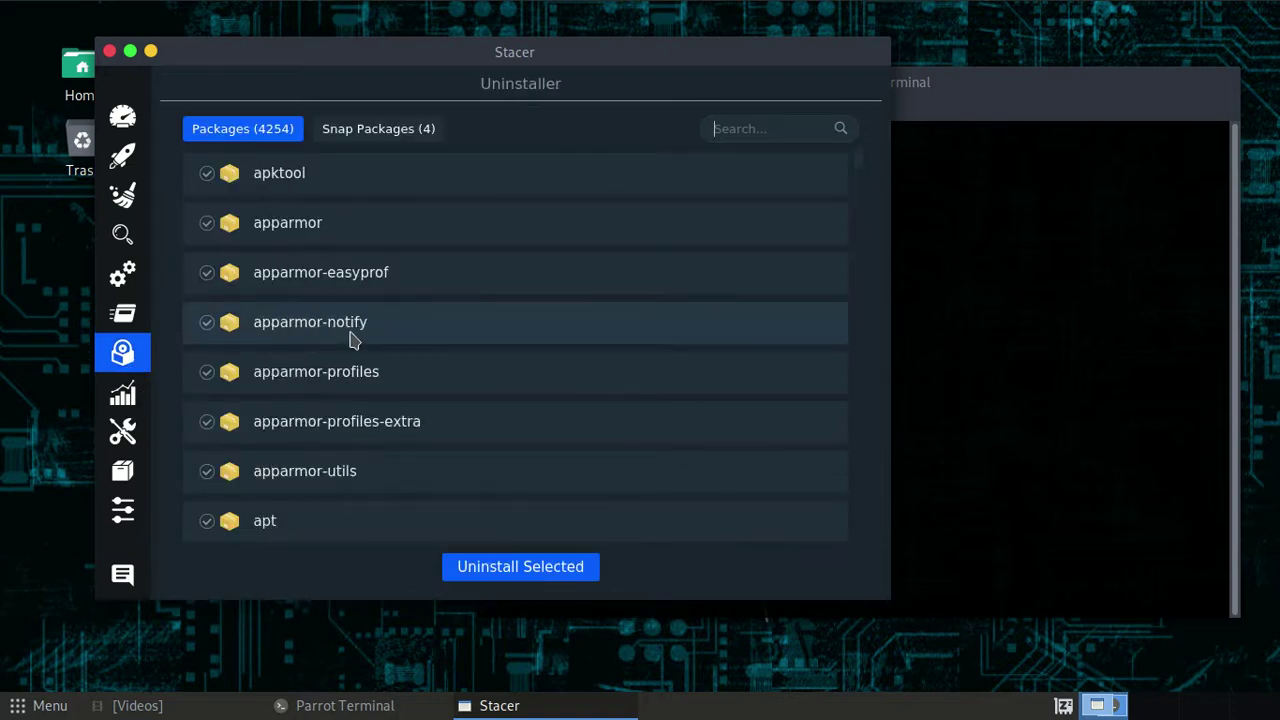
scroll(350, 340, "up", 8)
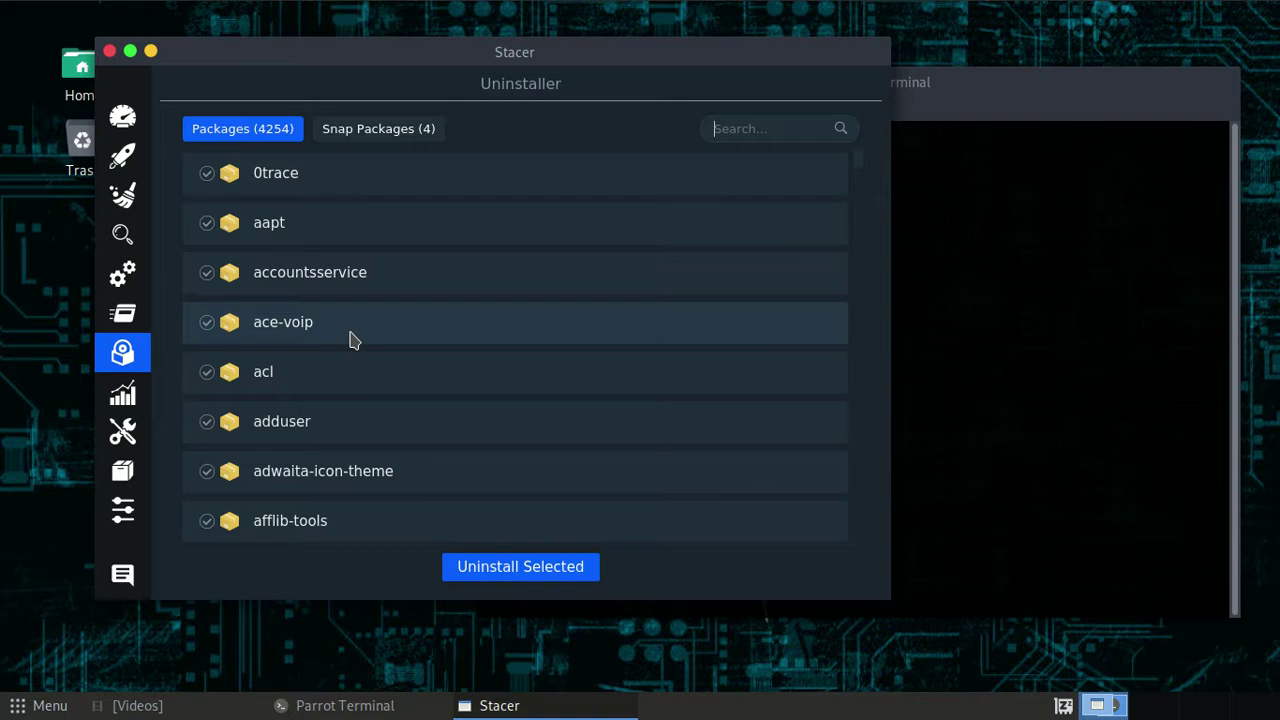
- Examine the resource history graphs for CPU, disk, memory and network, and the File System usage chart
left_click(122, 395)
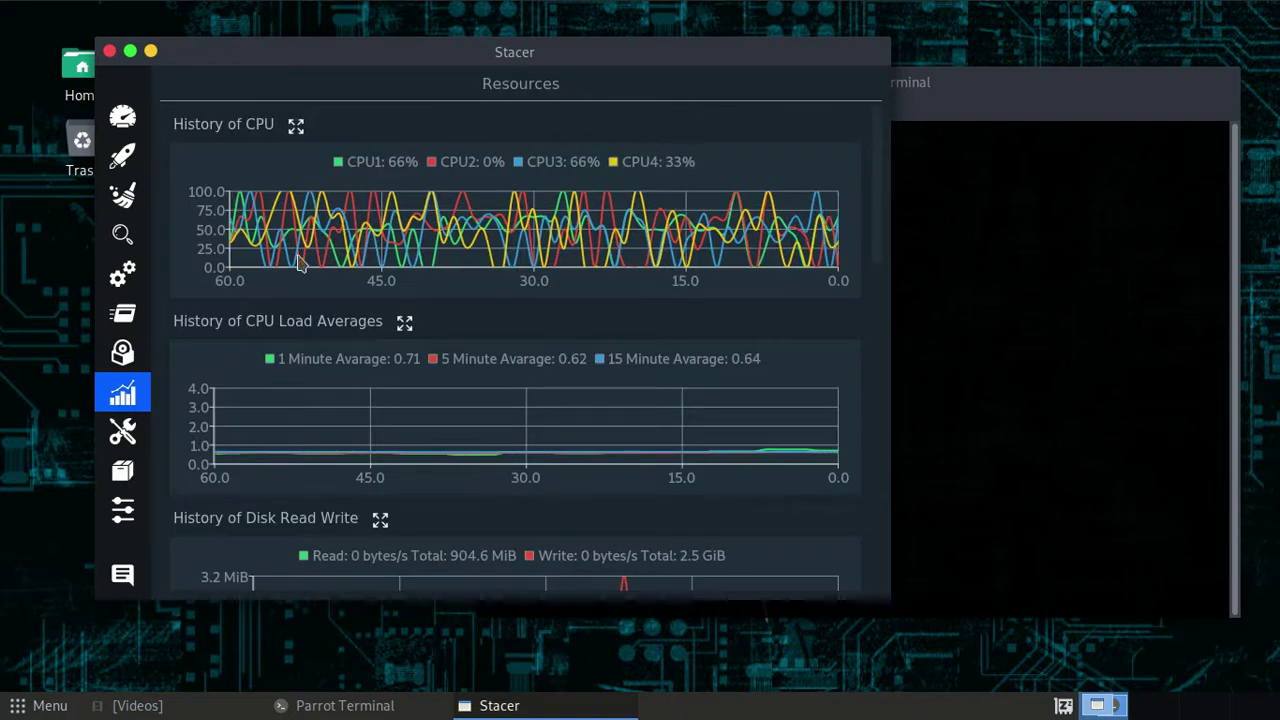
scroll(503, 380, "down", 5)
scroll(503, 383, "down", 6)
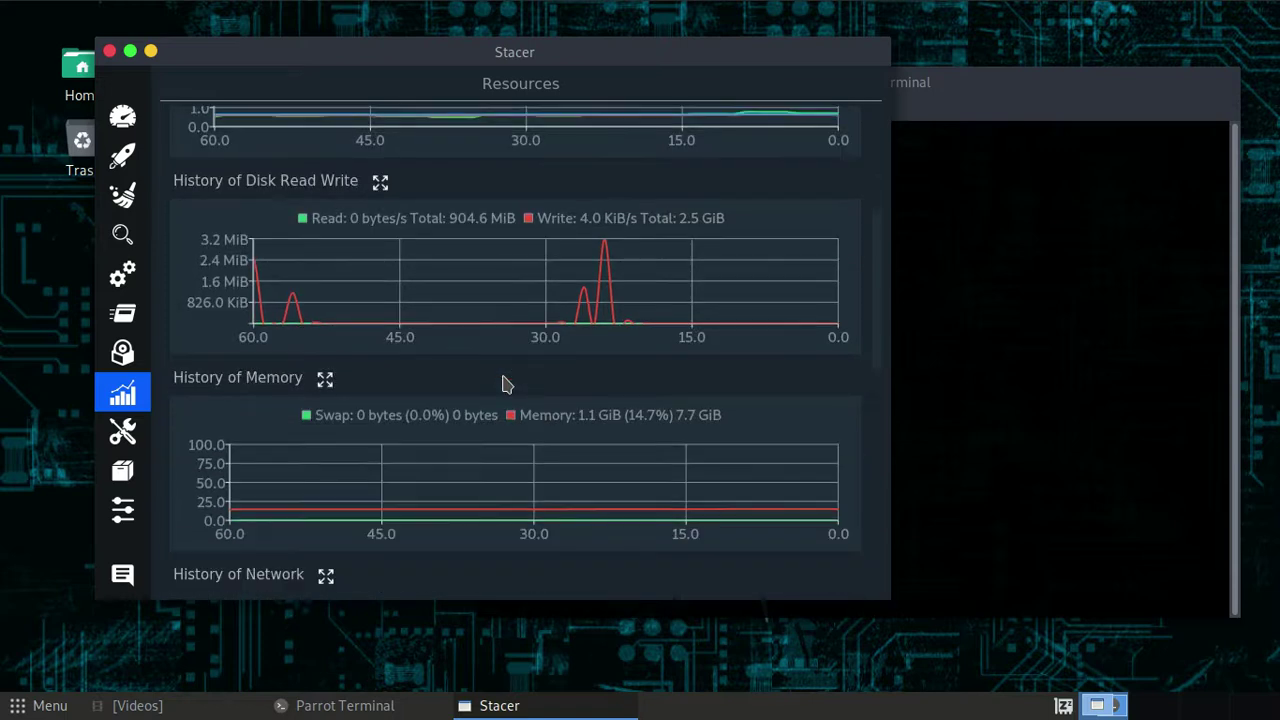
scroll(504, 381, "down", 2)
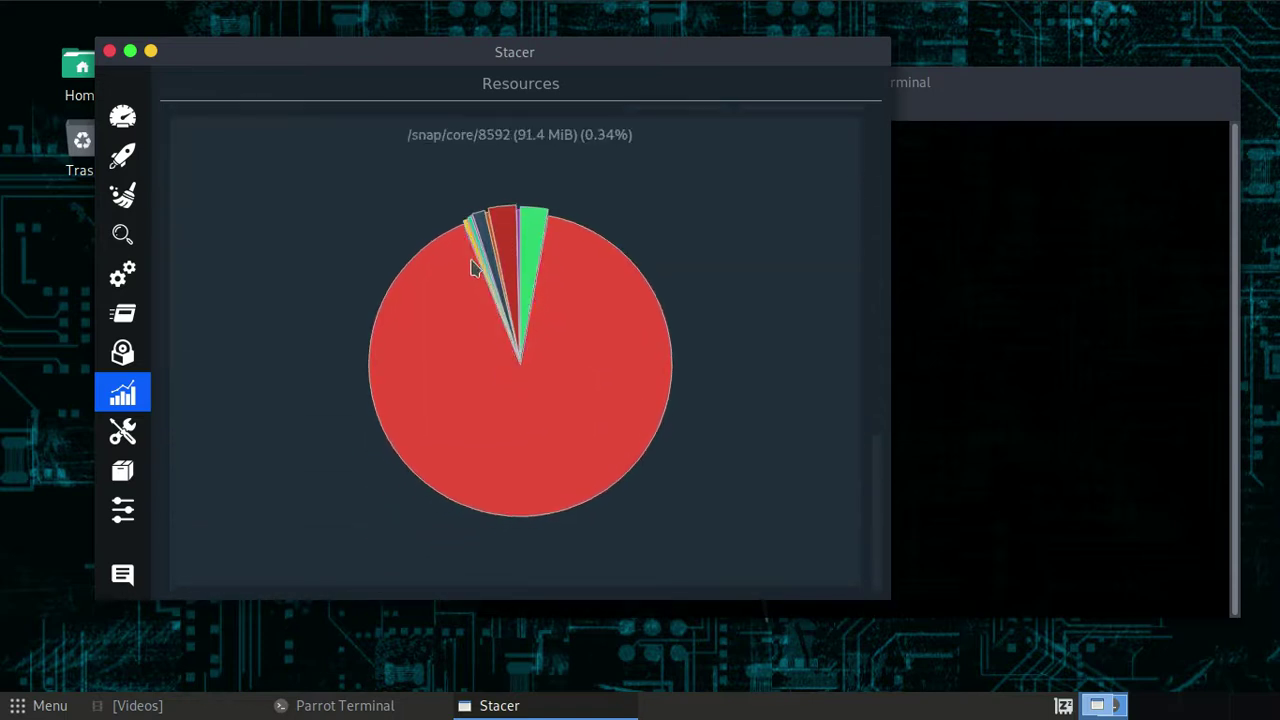
scroll(651, 343, "up", 2)
scroll(648, 345, "down", 1)
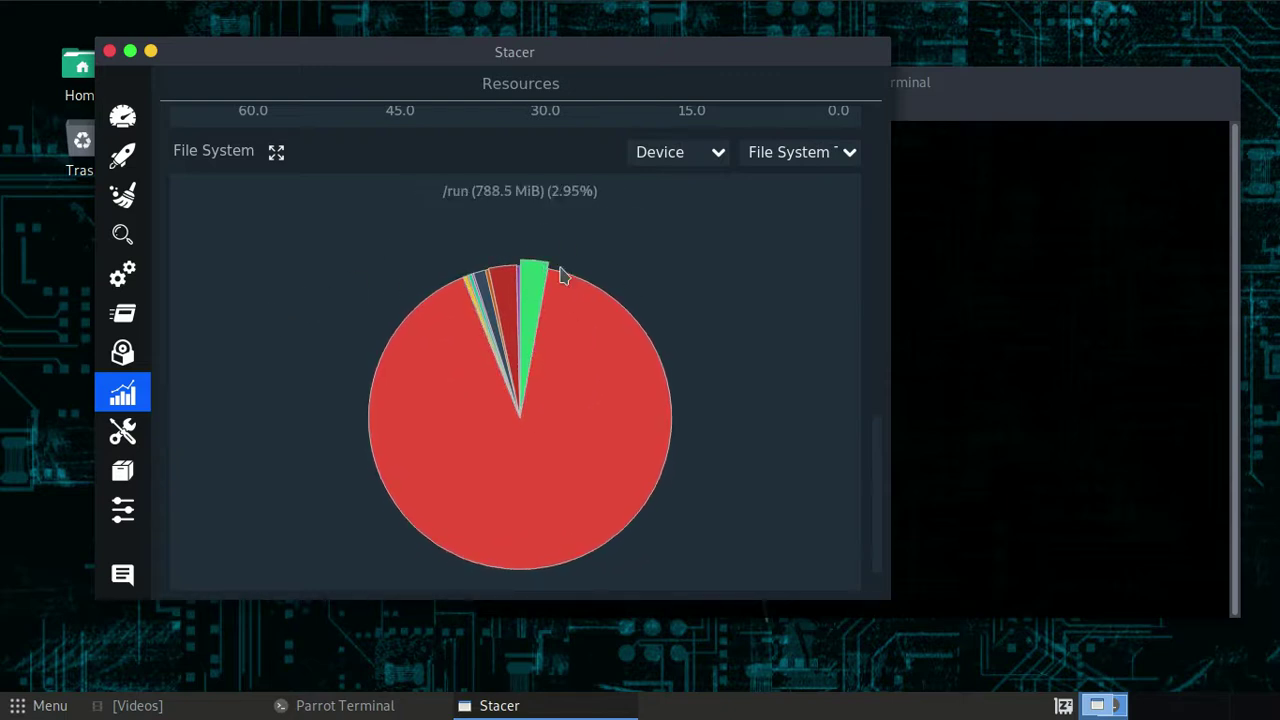
- Review the host entries and APT repositories, opening and cancelling the form for adding a repository
left_click(122, 430)
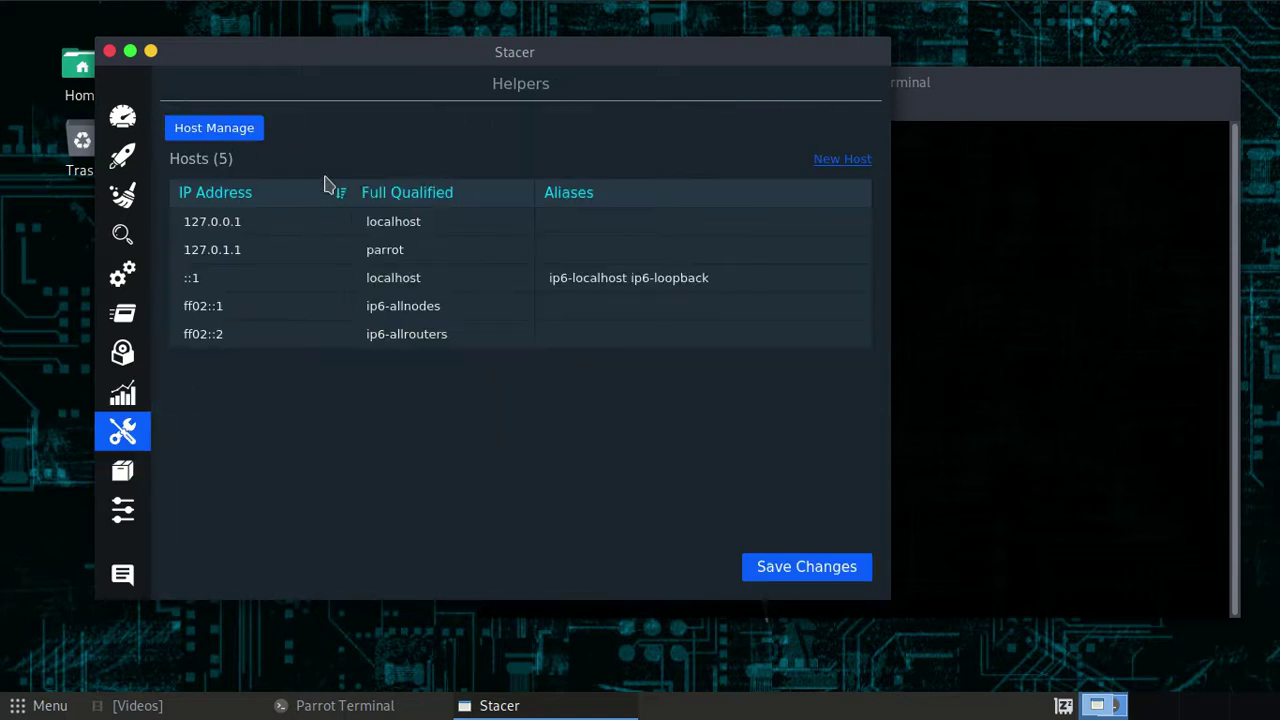
left_click(126, 508)
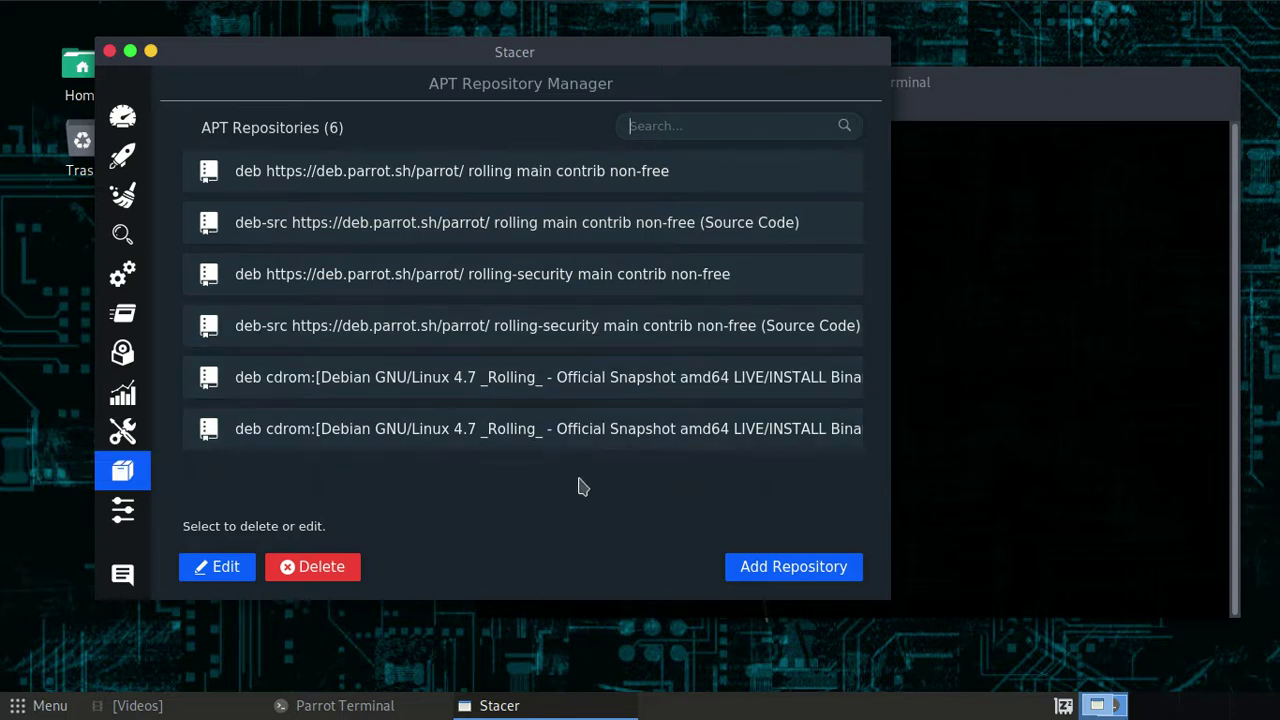
left_click(732, 568)
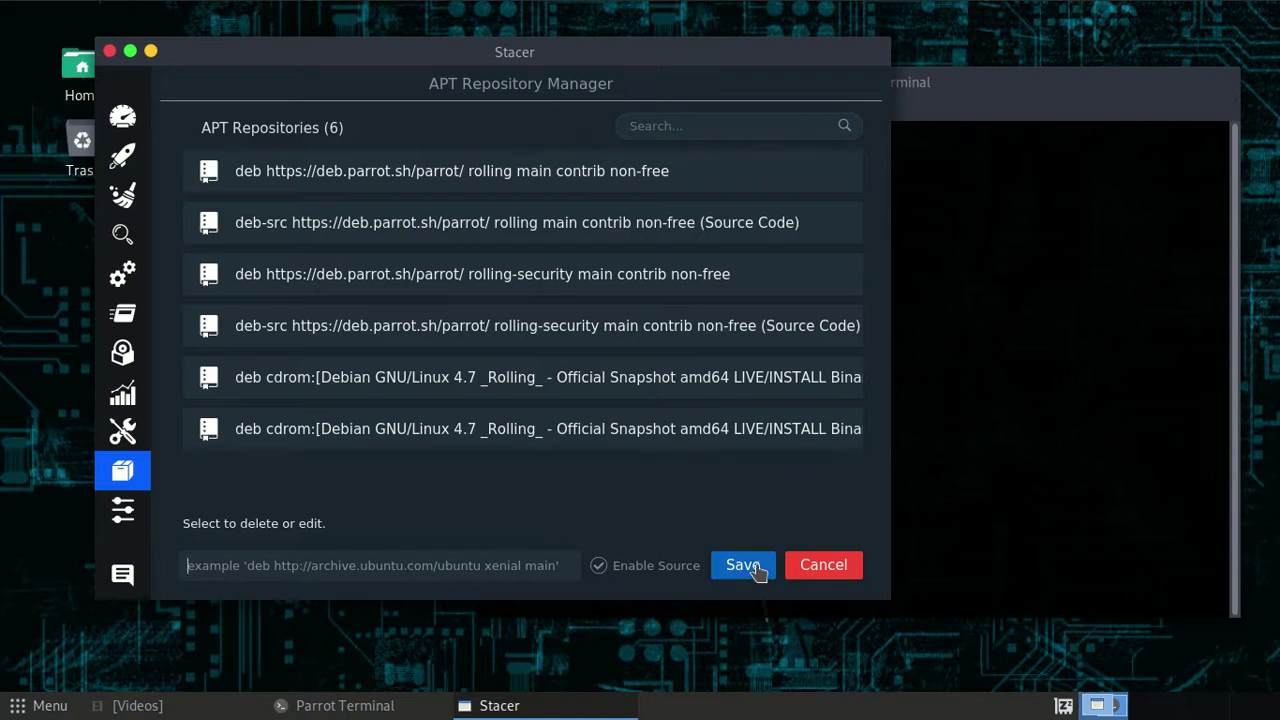
left_click(815, 566)
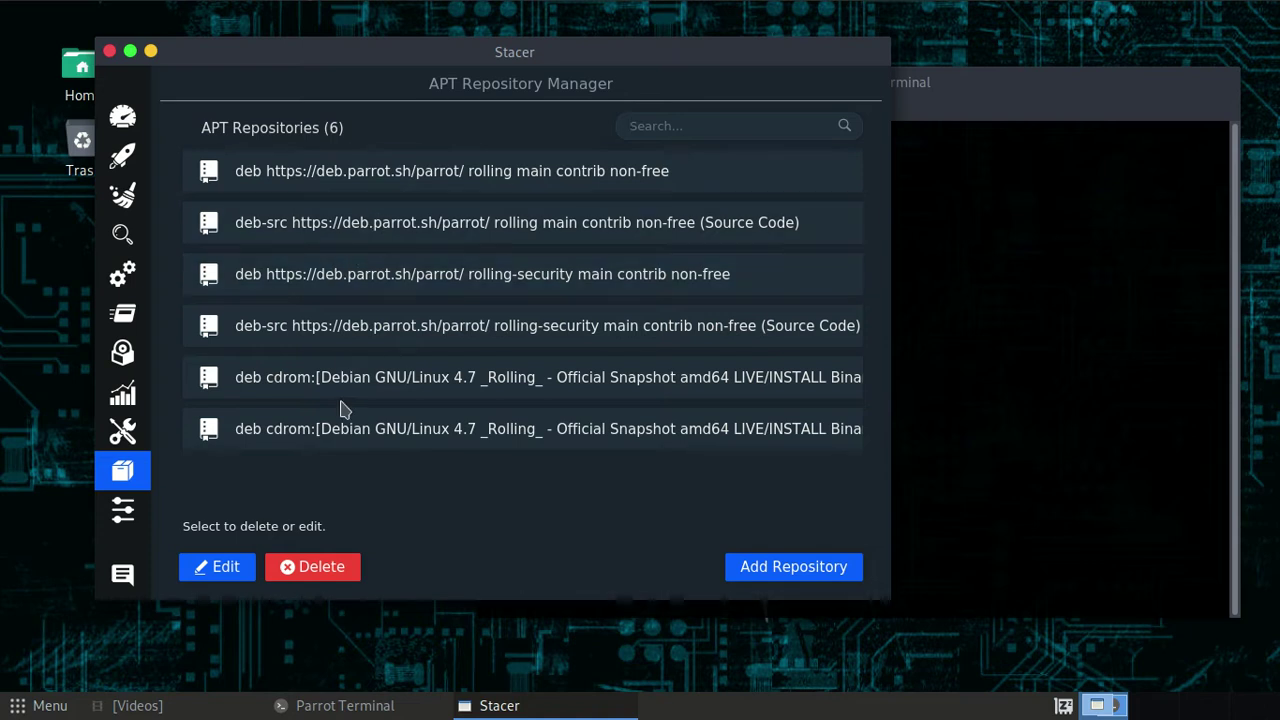
left_click(400, 388)
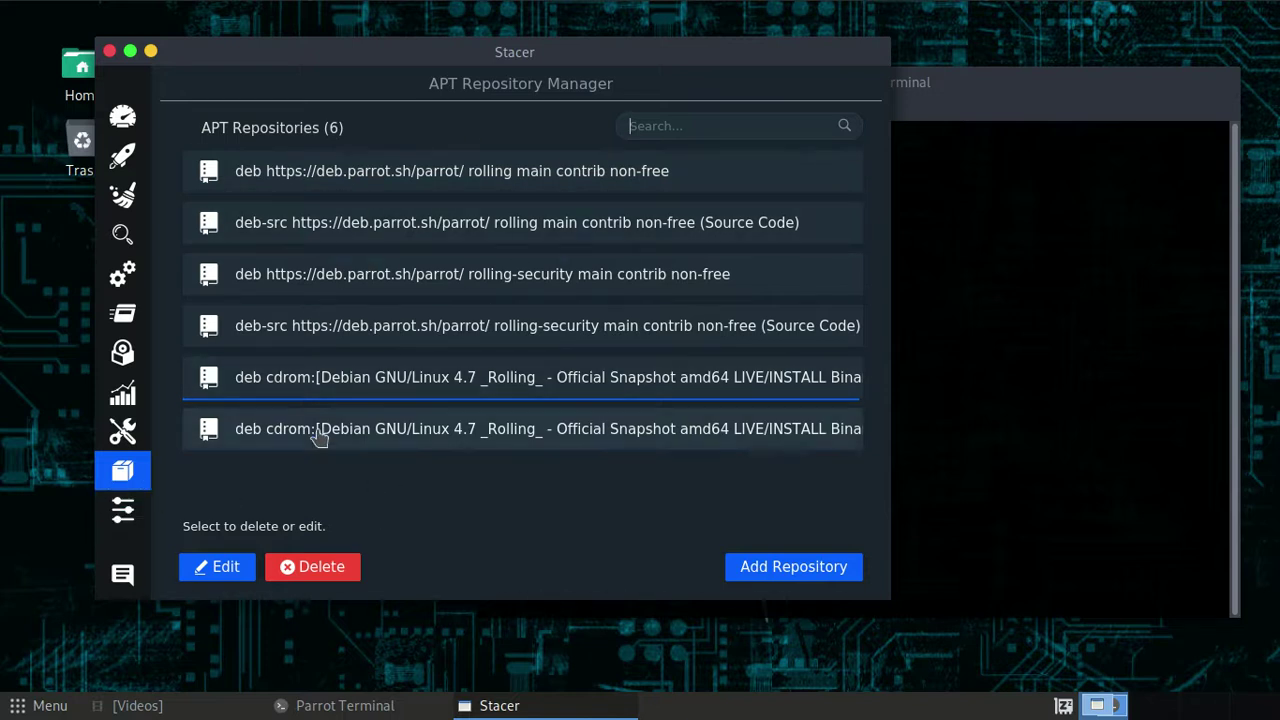
- Look over the Stacer settings and feedback form, and return to the System Cleaner results
left_click(122, 510)
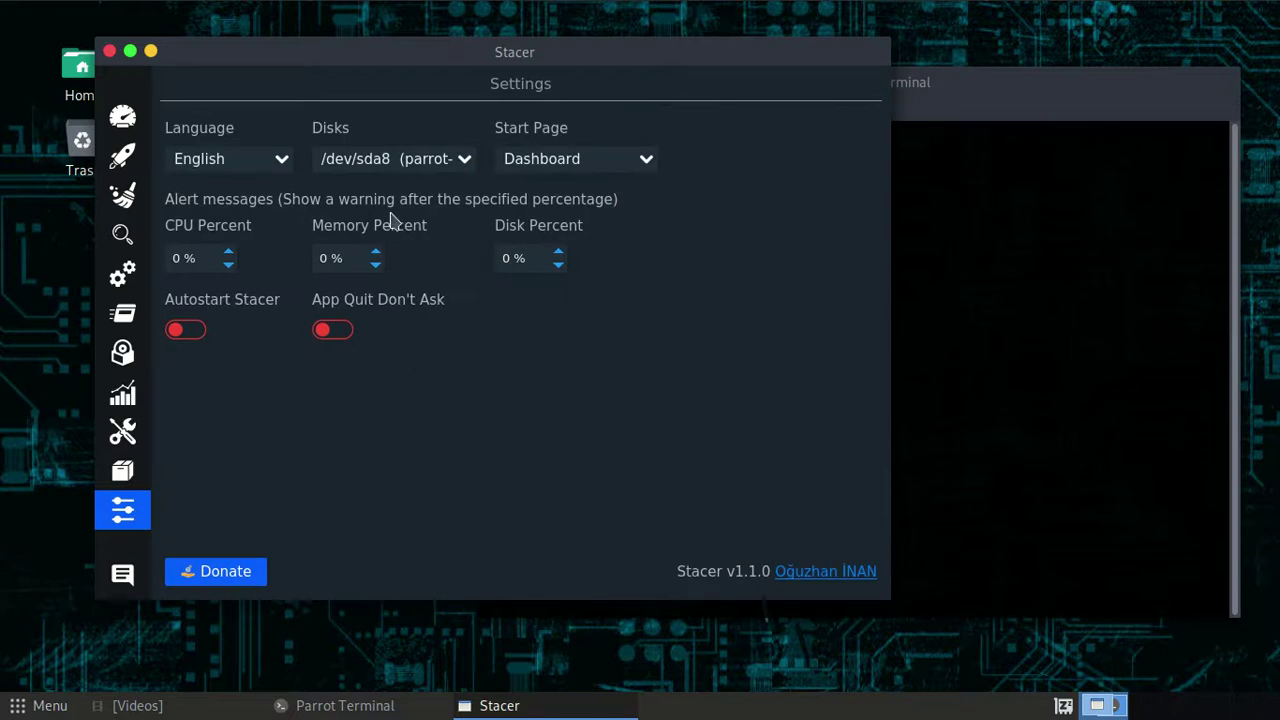
left_click(122, 574)
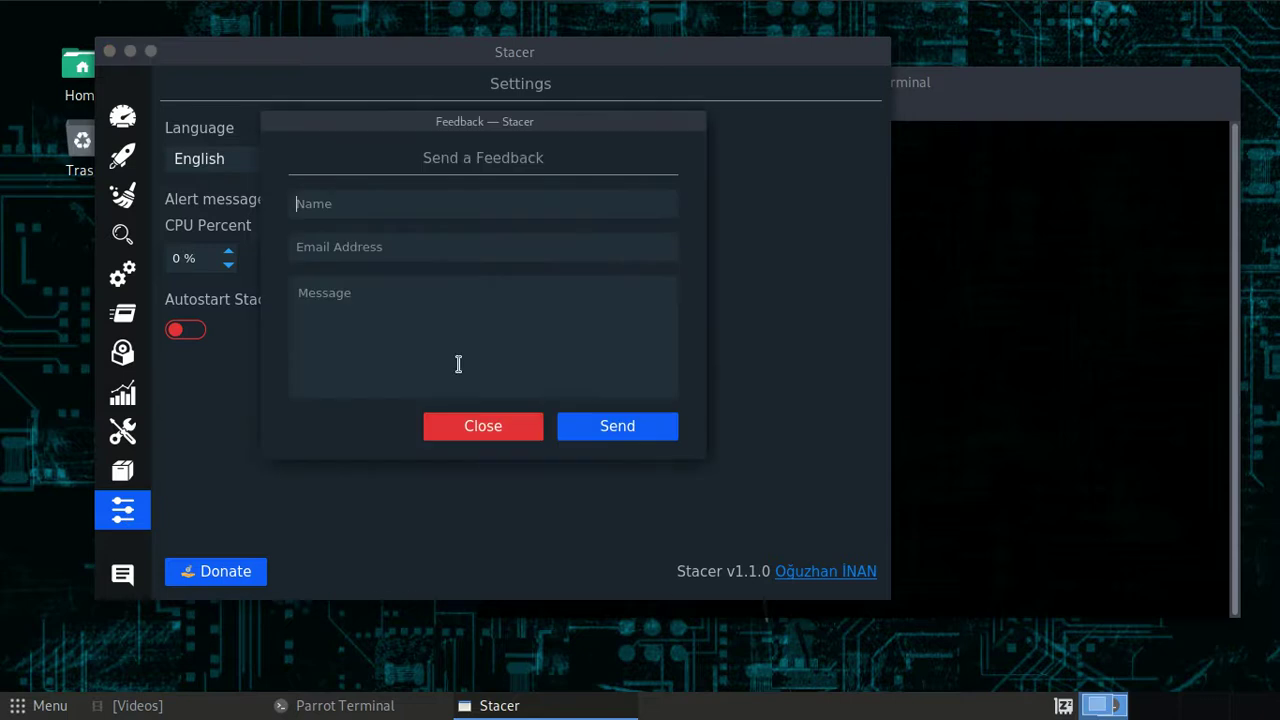
left_click(530, 428)
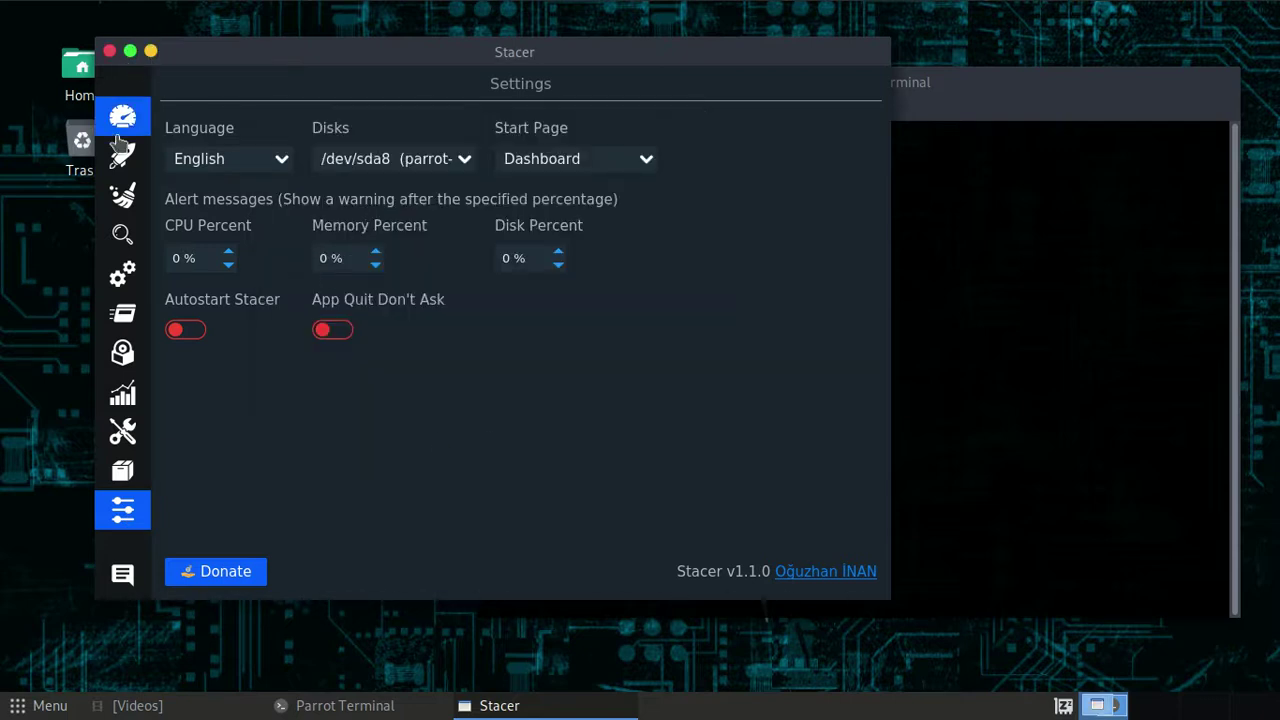
left_click(123, 196)
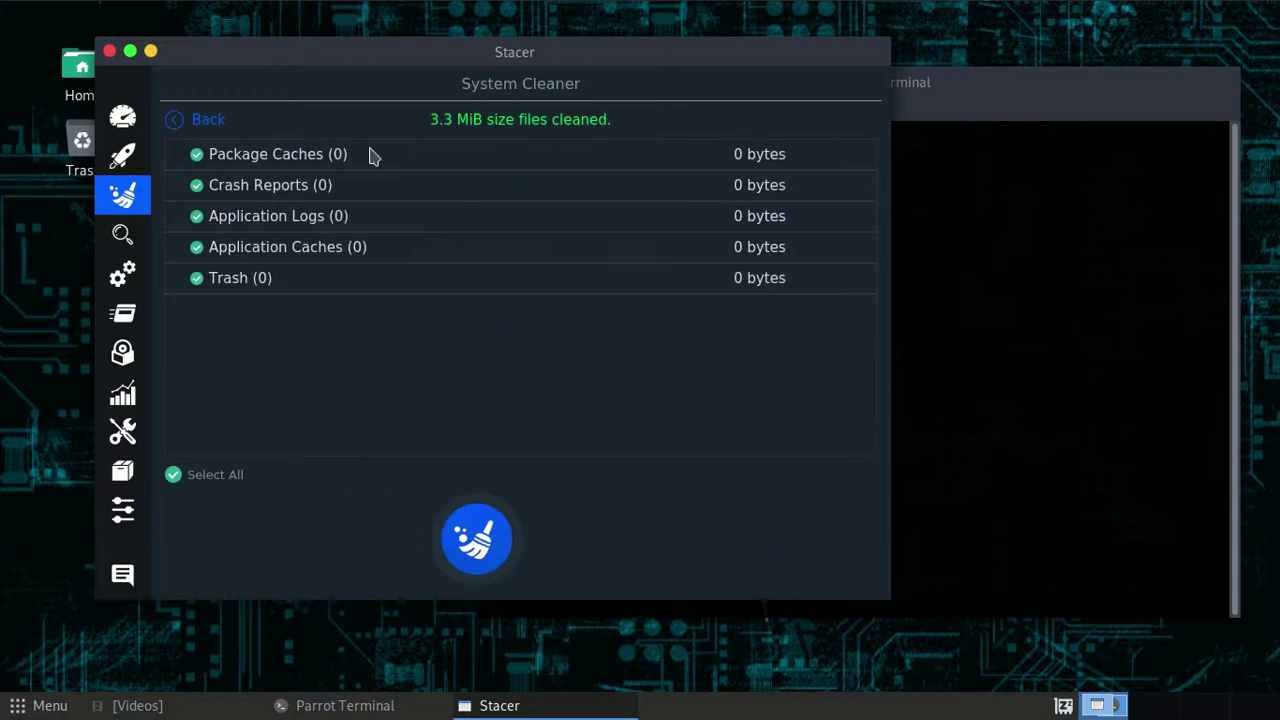
- Quit Stacer and minimize the terminal to clear the desktop
left_click(109, 50)
left_click(640, 322)
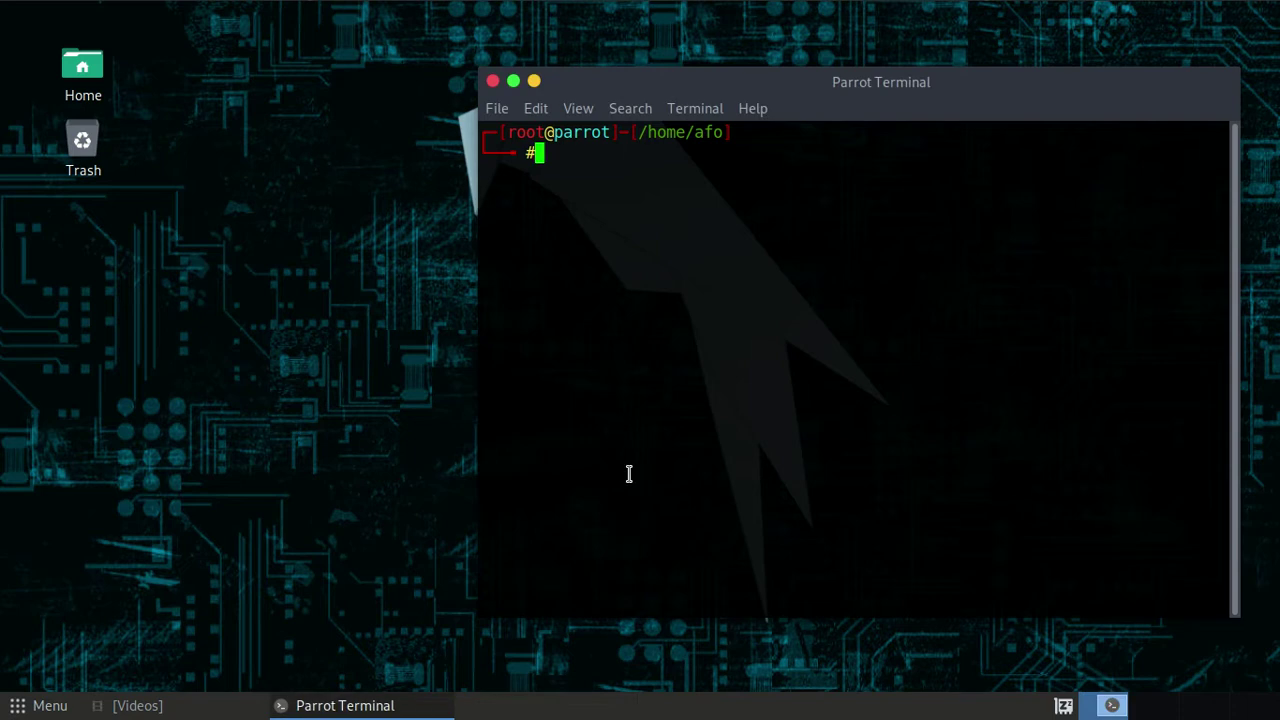
left_click_drag(662, 88, 482, 93)
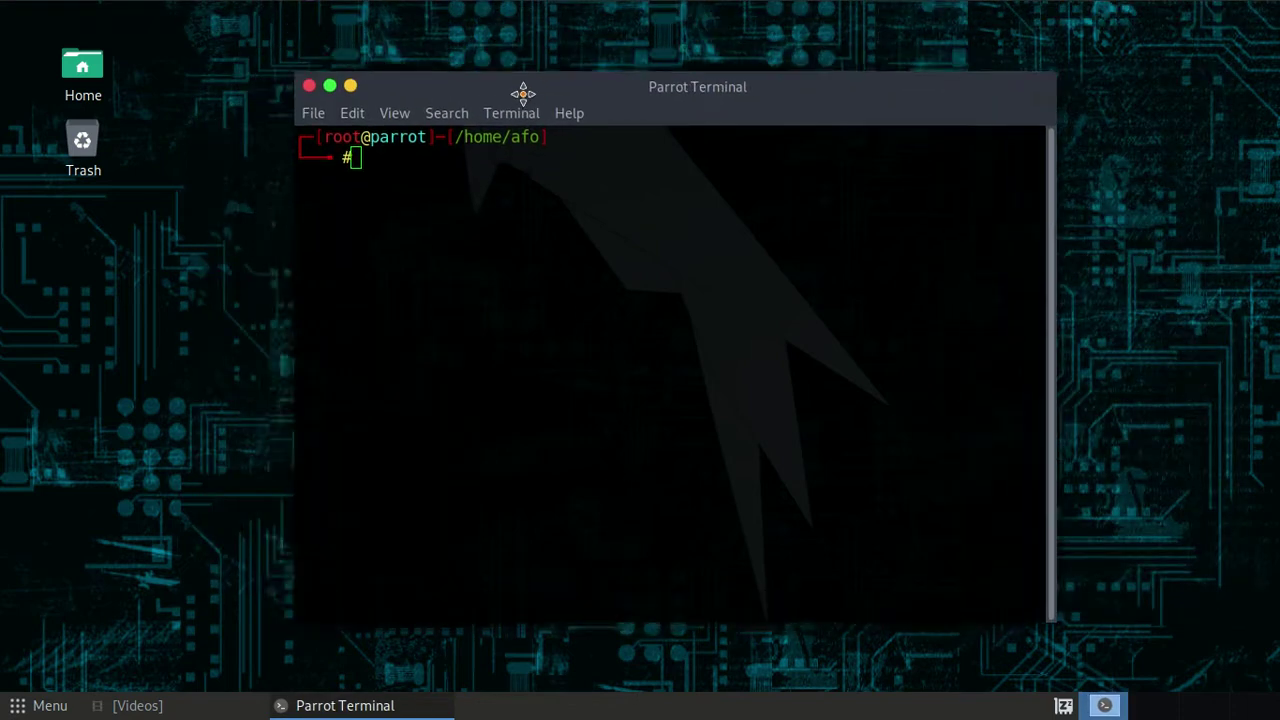
left_click(350, 86)
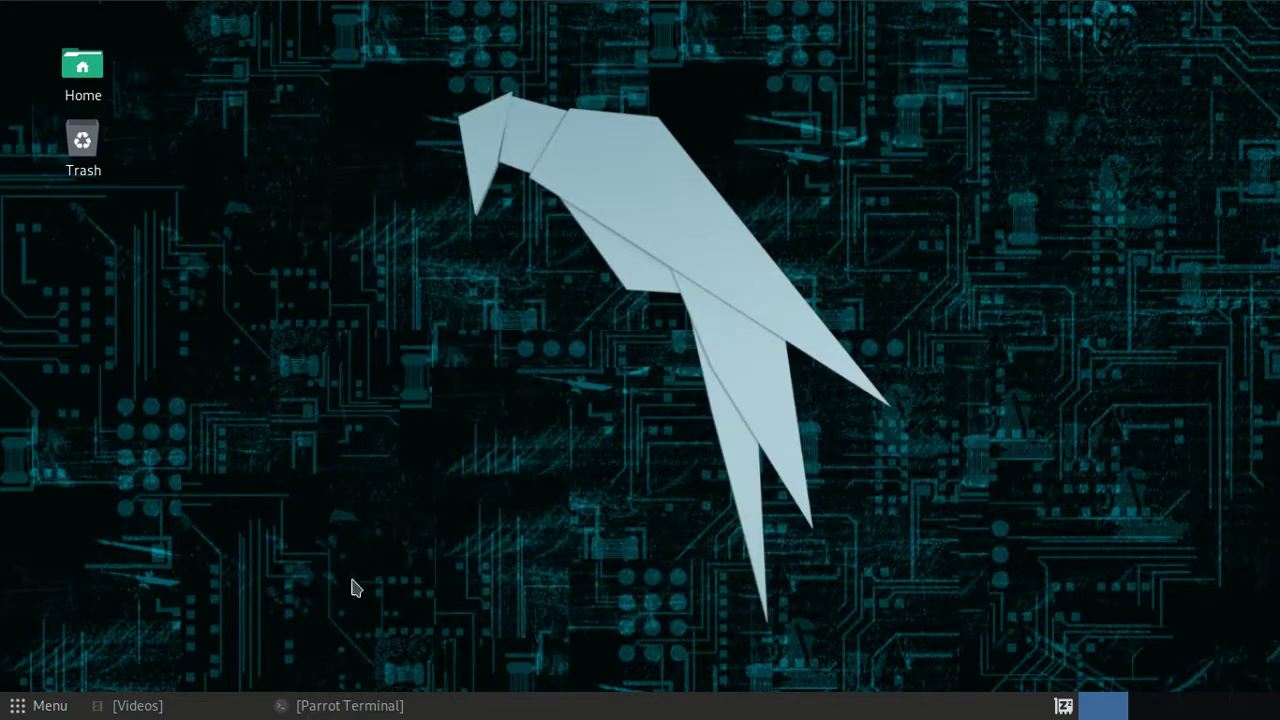
left_click(137, 705)
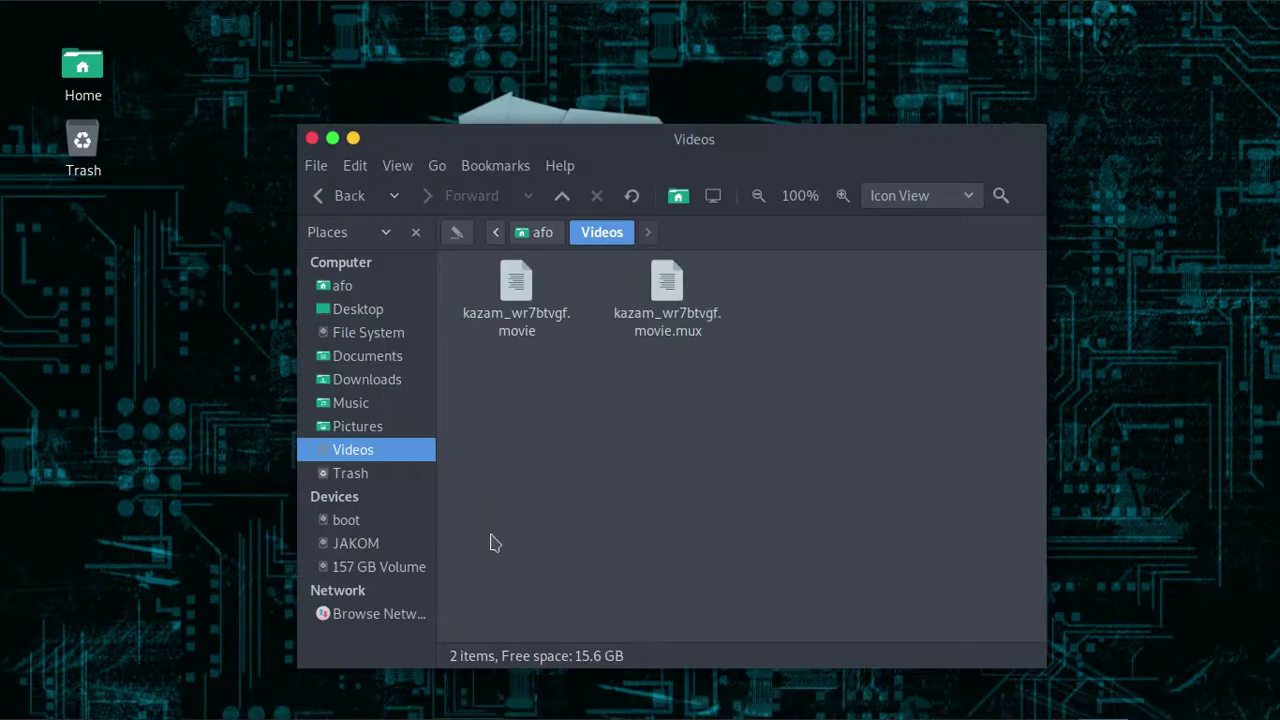
left_click(354, 139)
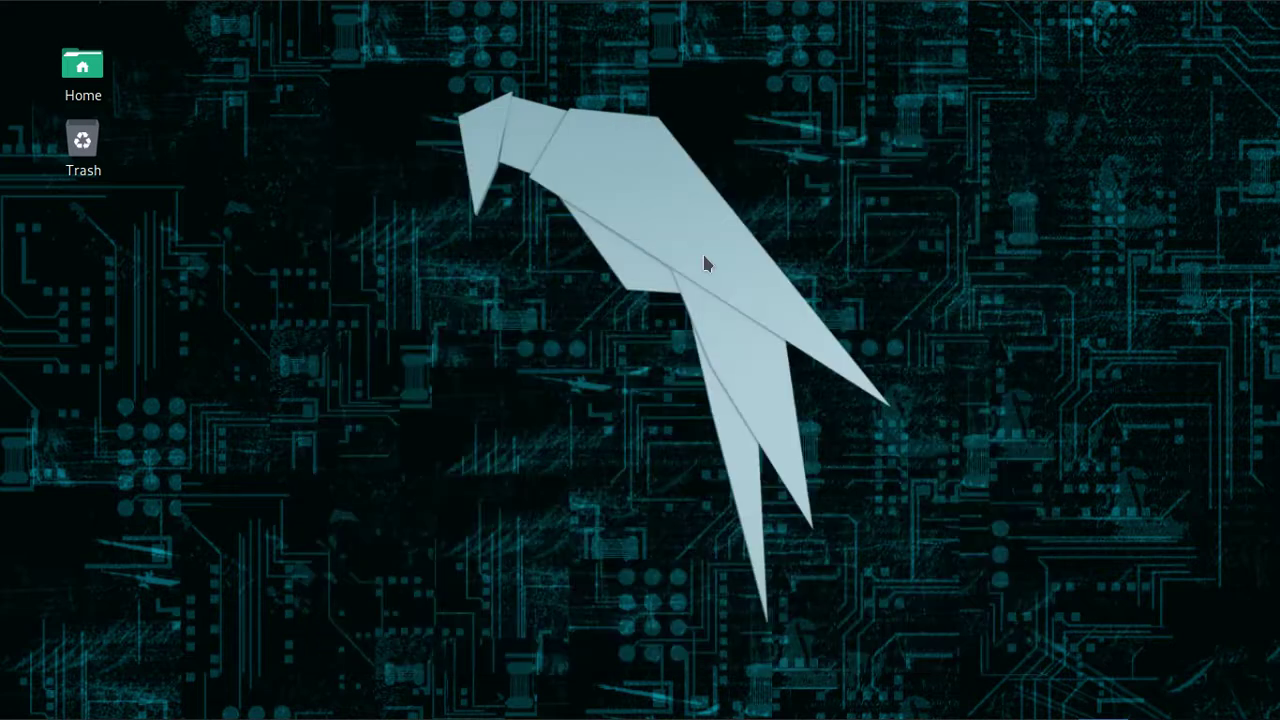
mouse_move(1116, 33)
left_click(1038, 16)
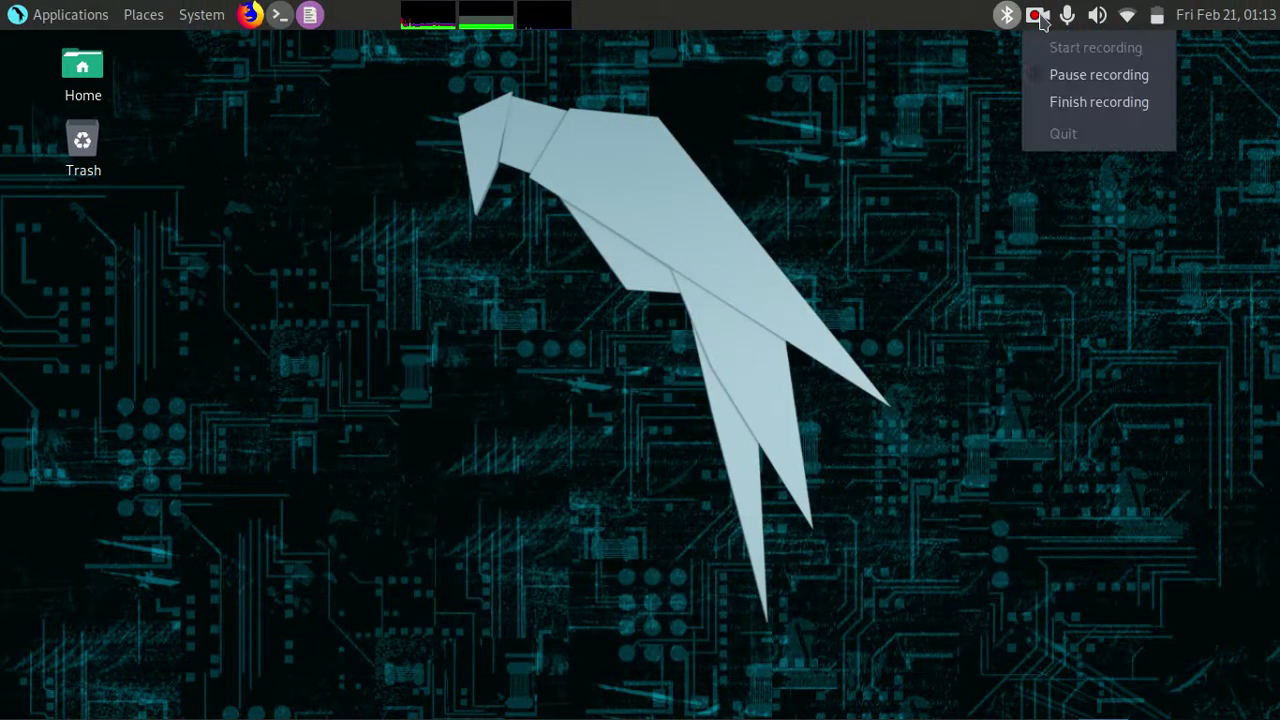